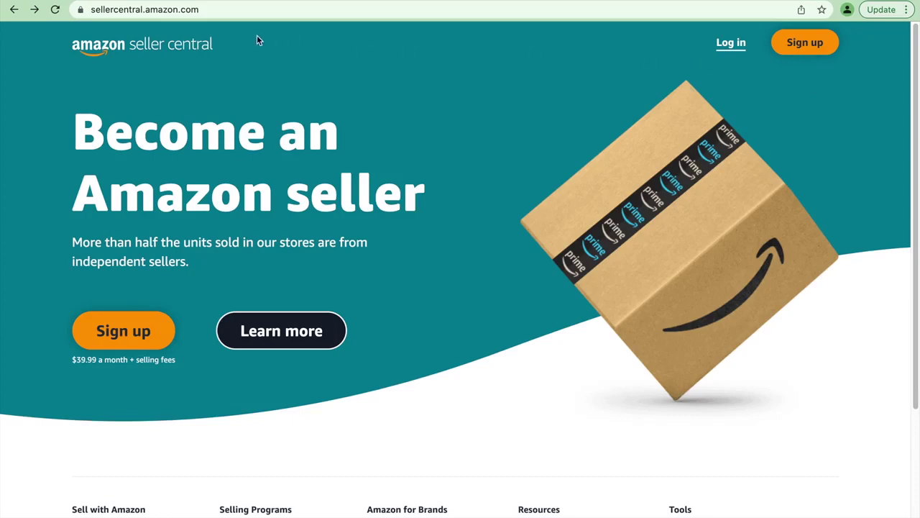
# Step: Start seller sign-up, choose to create a new Amazon account, and enter the seller's full name
pyautogui.click(799, 51)
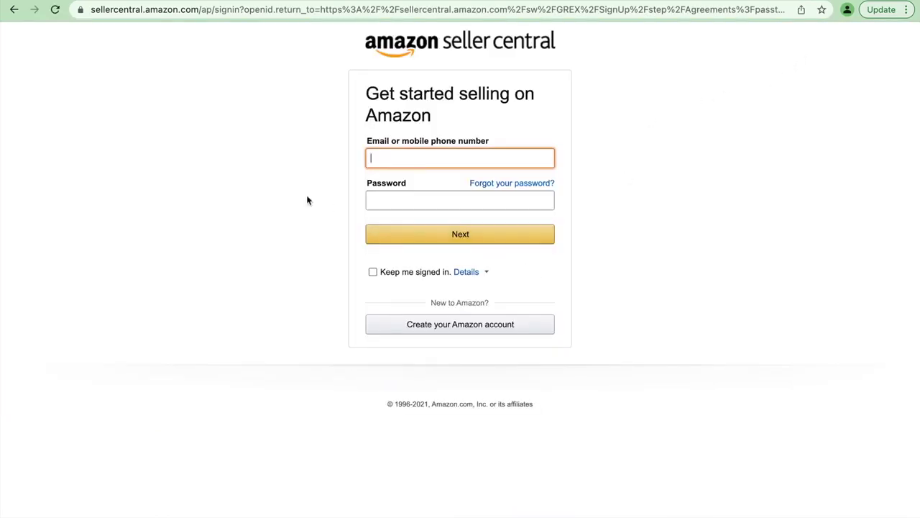
pyautogui.click(452, 332)
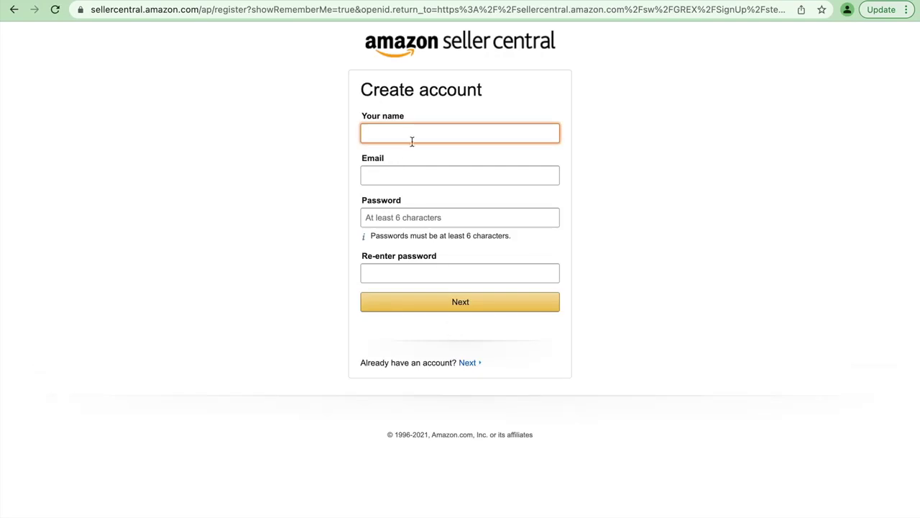
# Step: Enter the seller's e-mail address and account password, then move to password confirmation
pyautogui.click(389, 171)
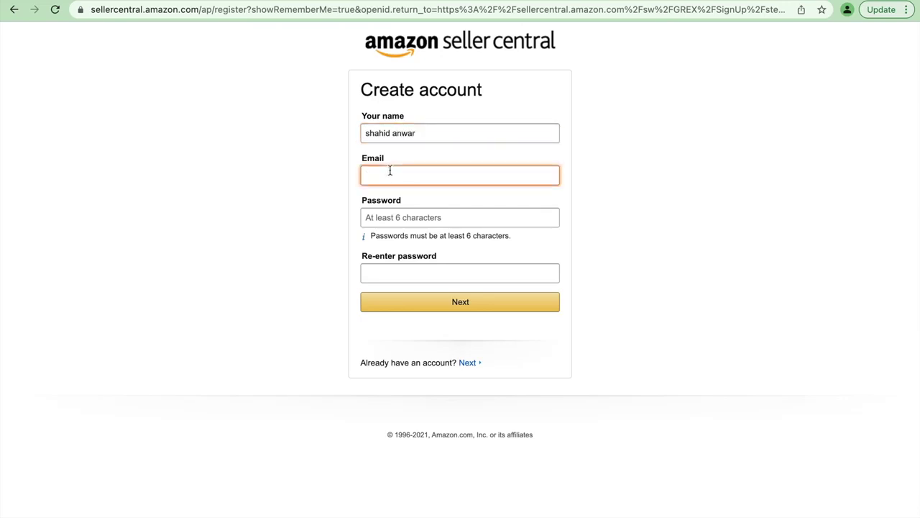
pyautogui.click(377, 224)
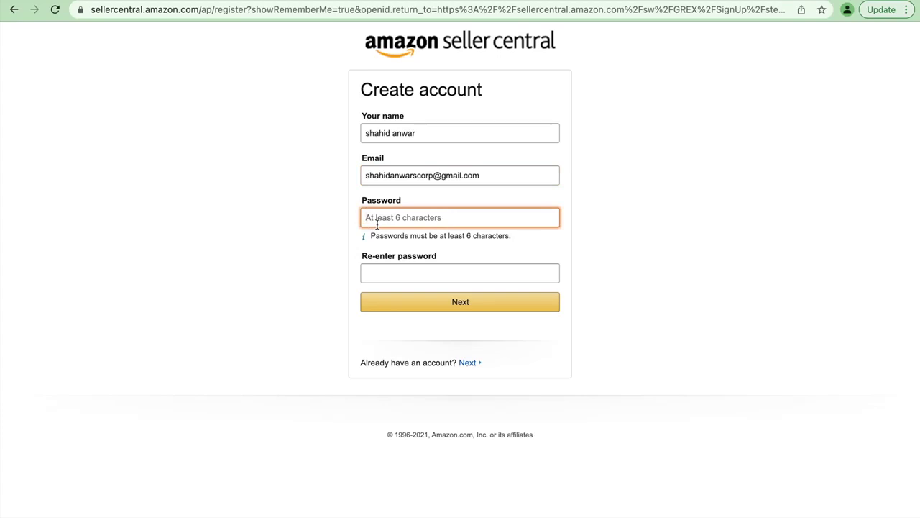
pyautogui.write('•••••••••')
pyautogui.click(378, 273)
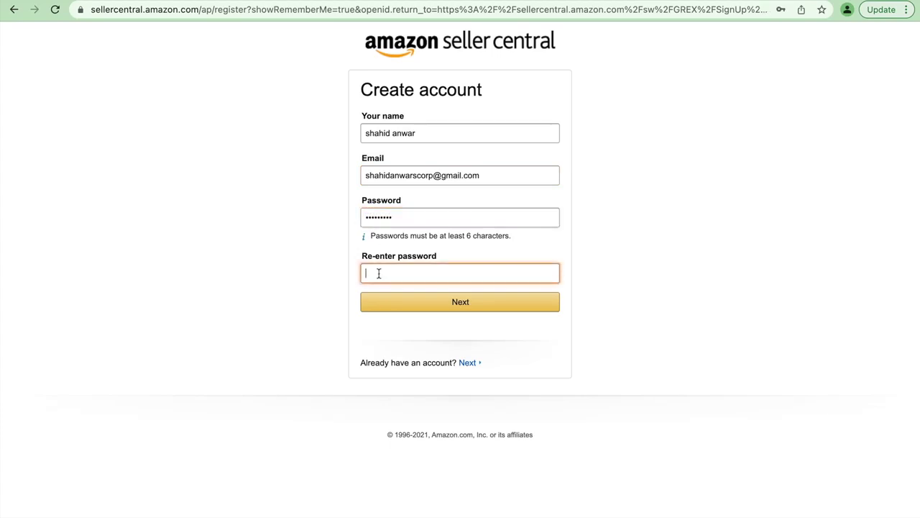
pyautogui.write('•••••••••')
# Step: Submit the account details, save the password in Chrome, and switch to Safari for Gmail
pyautogui.click(449, 308)
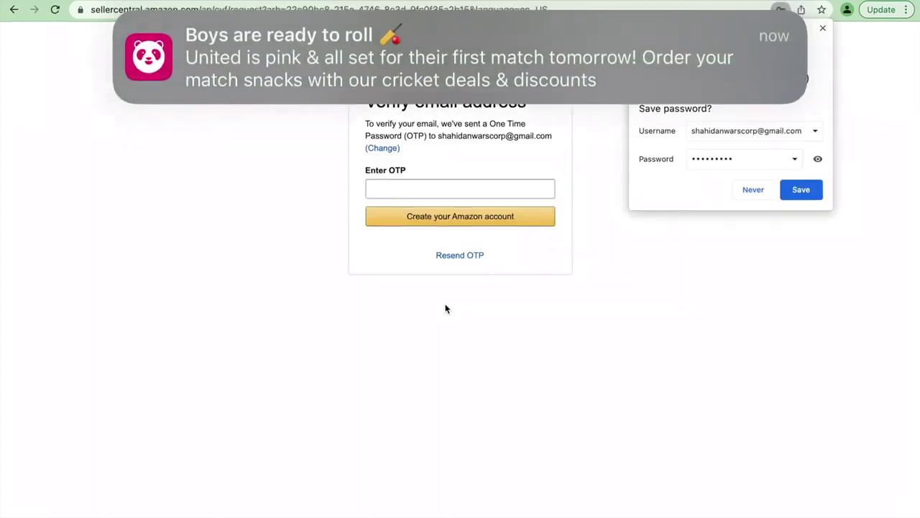
pyautogui.click(798, 193)
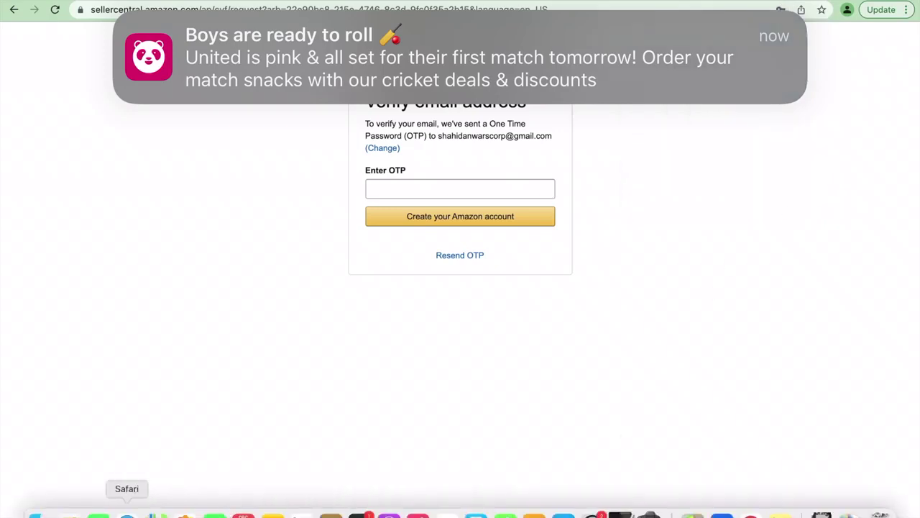
pyautogui.click(127, 509)
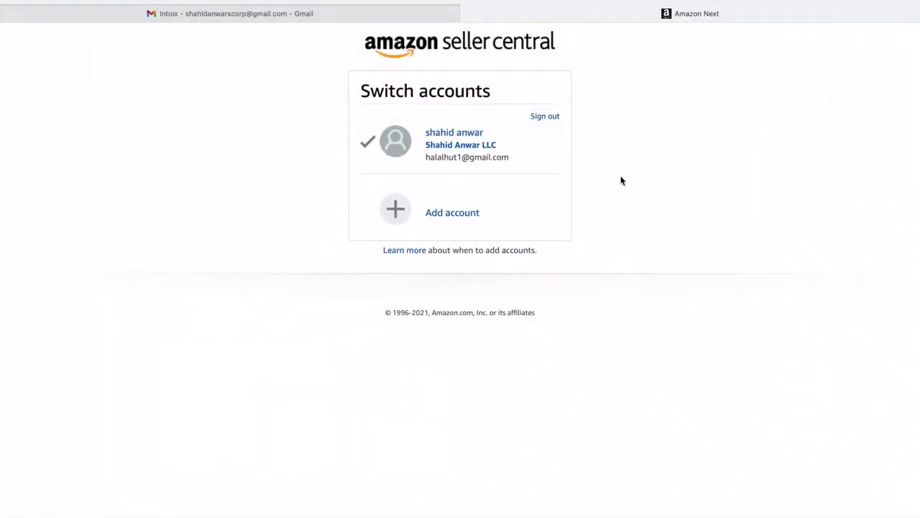
# Step: Refresh Gmail, open the 'Verify your new Amazon account' email, and copy its one-time password
pyautogui.click(213, 6)
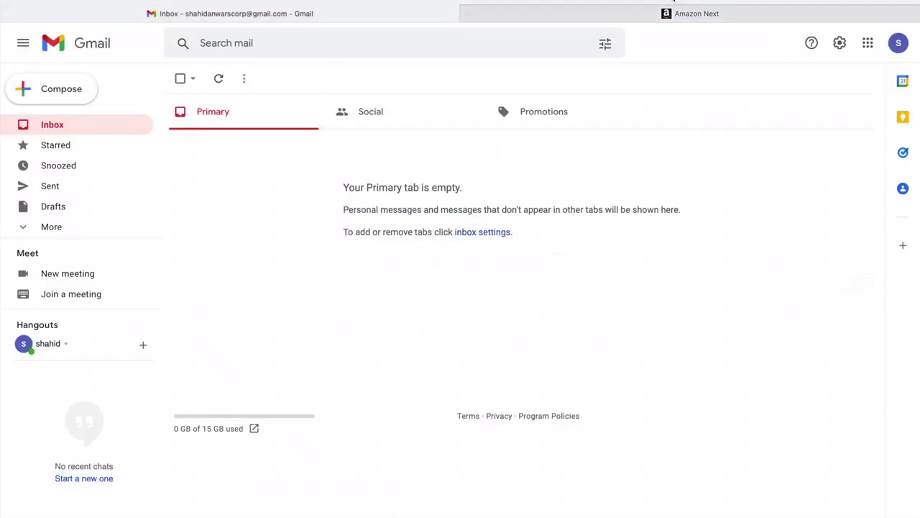
pyautogui.press('super+r')
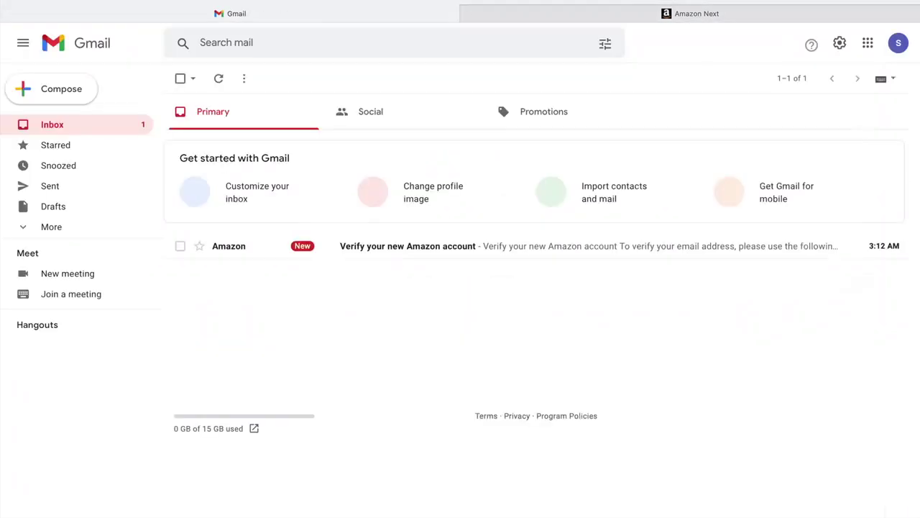
pyautogui.click(427, 244)
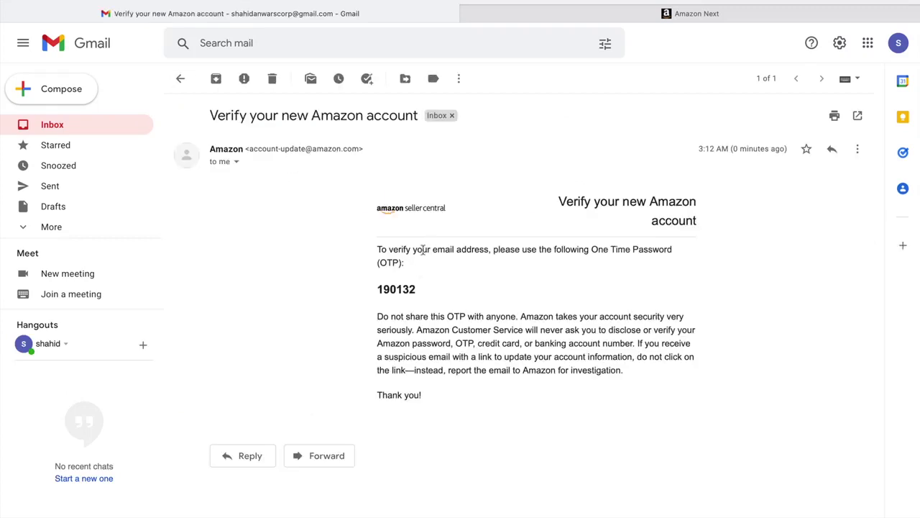
pyautogui.click(417, 288)
pyautogui.moveTo(417, 288); pyautogui.dragTo(378, 289)
pyautogui.rightClick(382, 291)
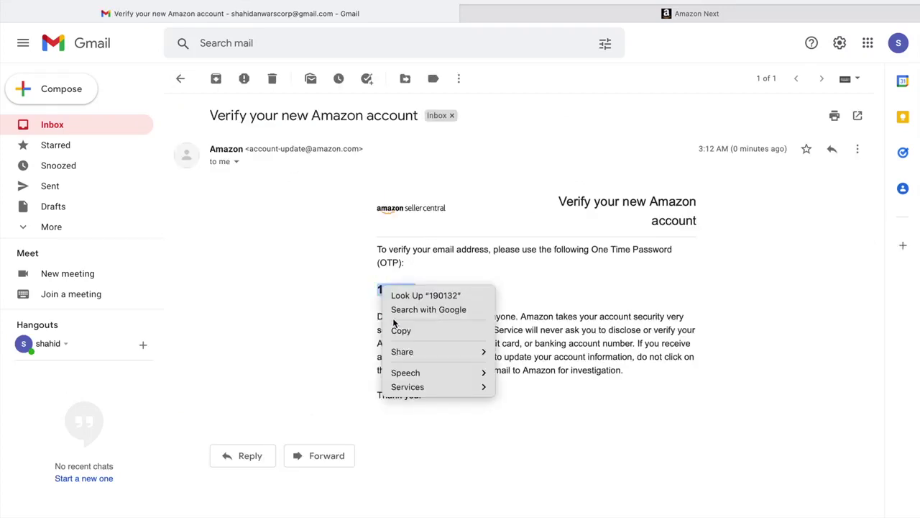
pyautogui.click(397, 326)
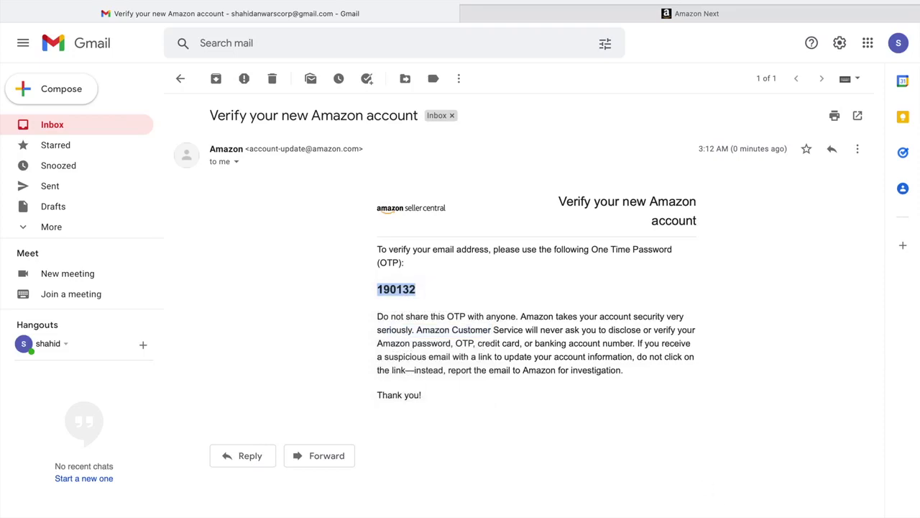
pyautogui.moveTo(692, 512)
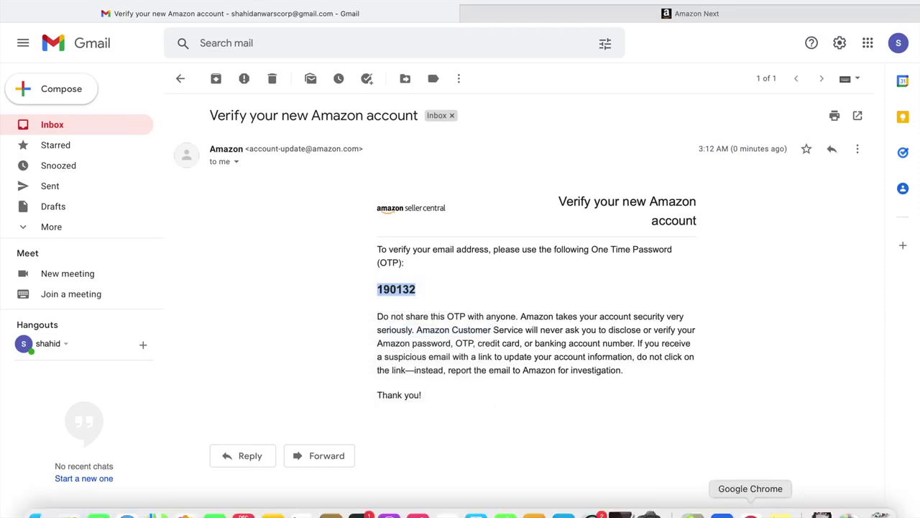
pyautogui.click(753, 512)
# Step: Paste the one-time password into Enter OTP and create the Amazon account
pyautogui.click(470, 188)
pyautogui.rightClick(471, 189)
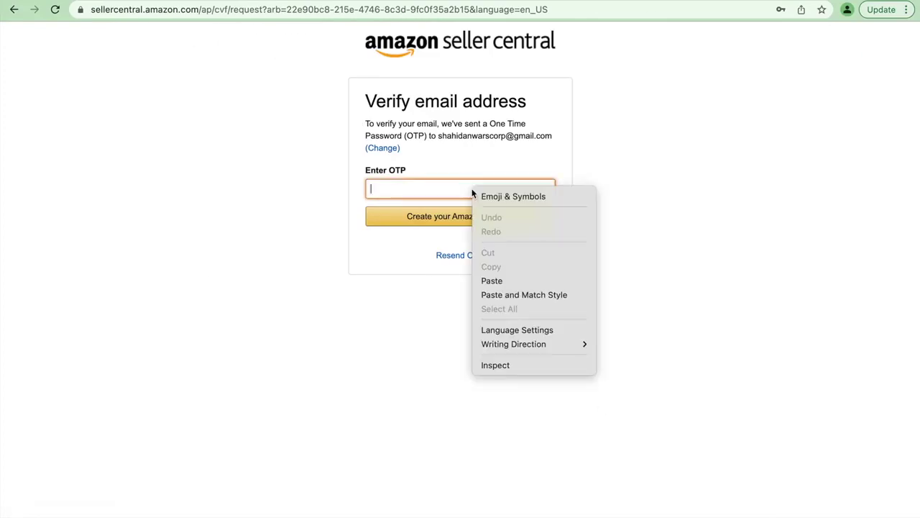
pyautogui.click(502, 285)
pyautogui.click(479, 219)
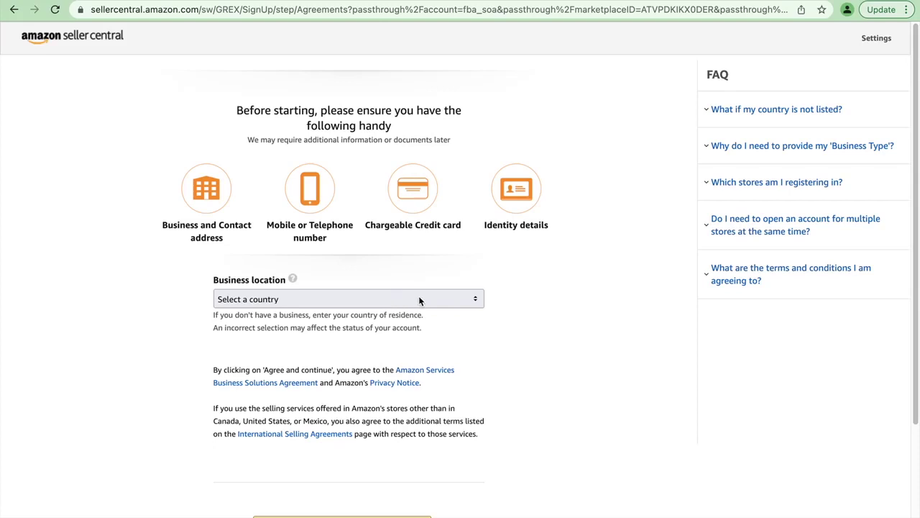
pyautogui.click(419, 299)
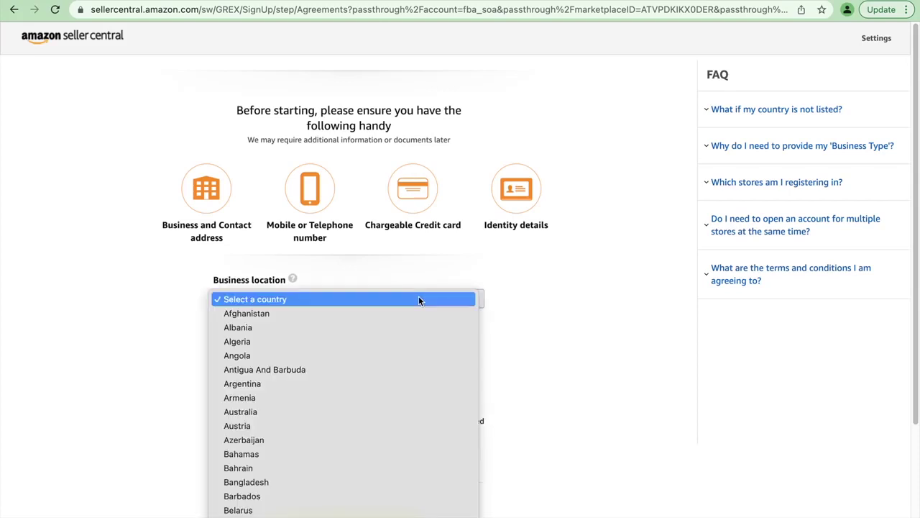
# Step: Choose United States from the Business location country list
pyautogui.press('u')
pyautogui.scroll(-5, 419, 301)
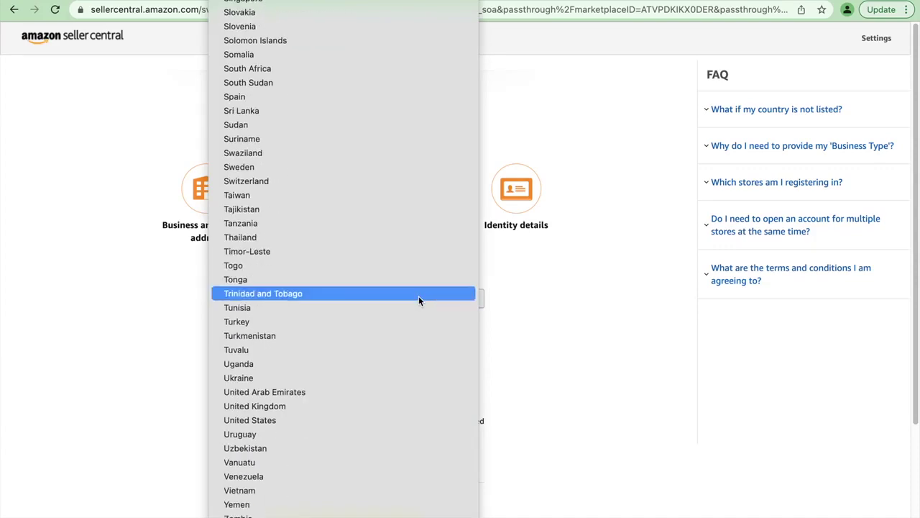
pyautogui.scroll(15, 419, 301)
pyautogui.scroll(20, 418, 301)
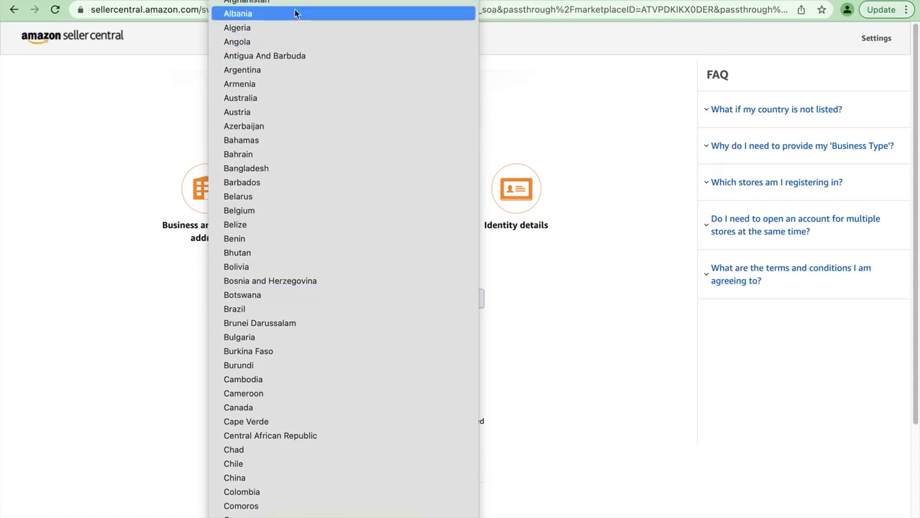
pyautogui.scroll(-2, 291, 157)
pyautogui.scroll(-10, 291, 158)
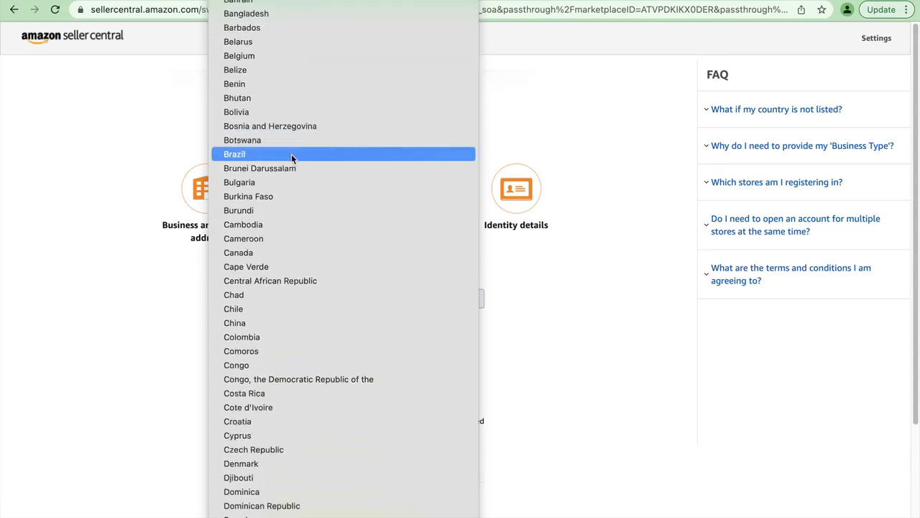
pyautogui.scroll(-6, 292, 157)
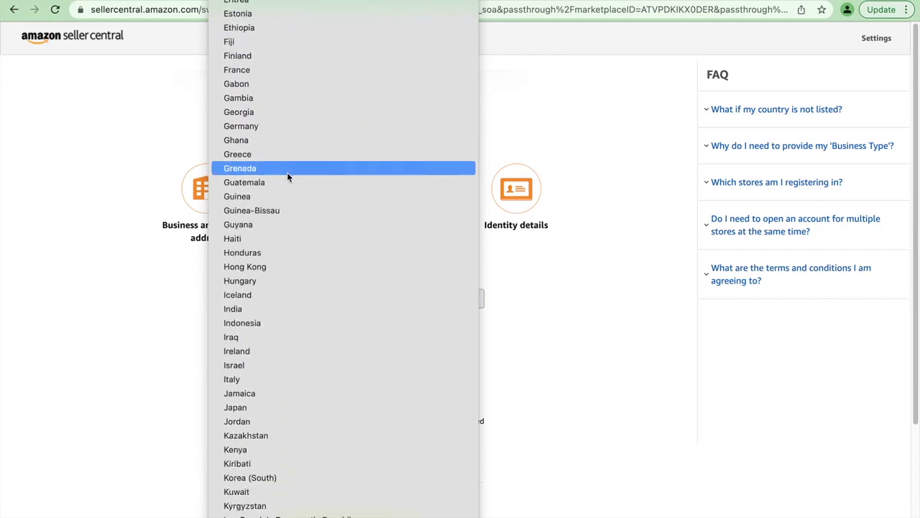
pyautogui.scroll(-4, 279, 322)
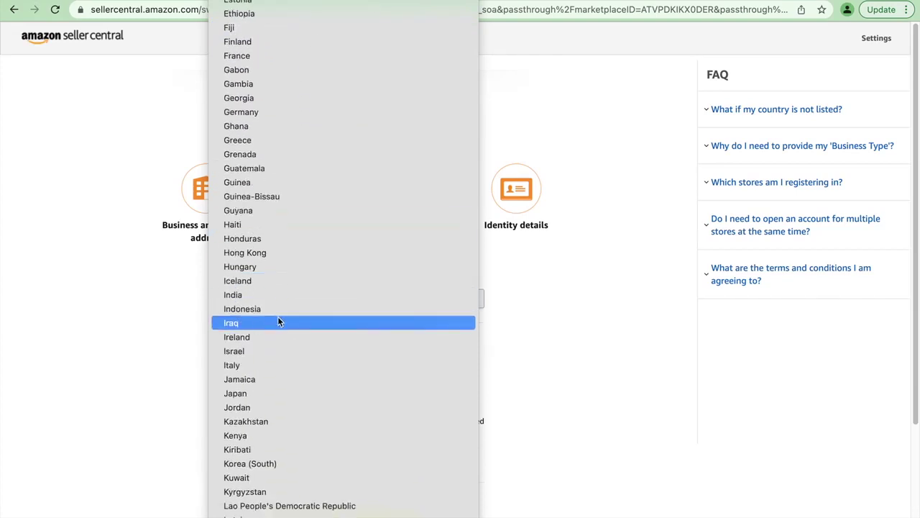
pyautogui.scroll(-5, 279, 322)
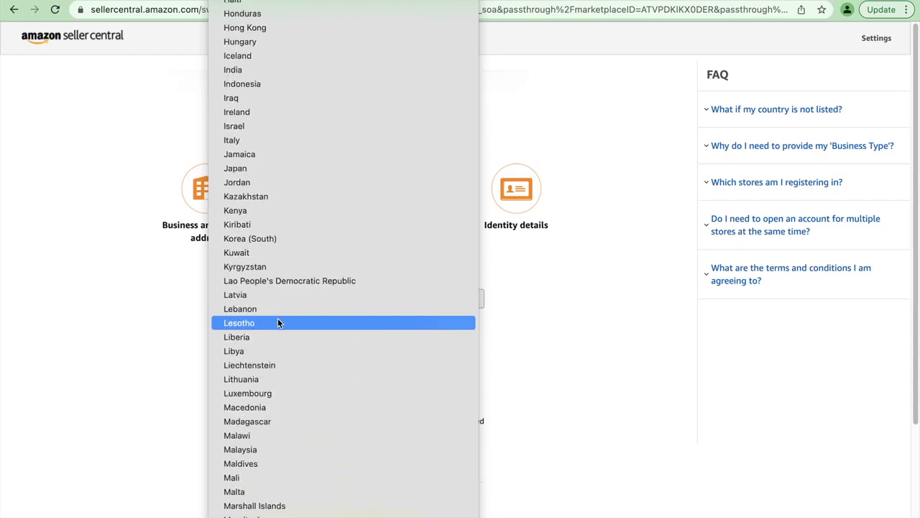
pyautogui.scroll(-6, 279, 324)
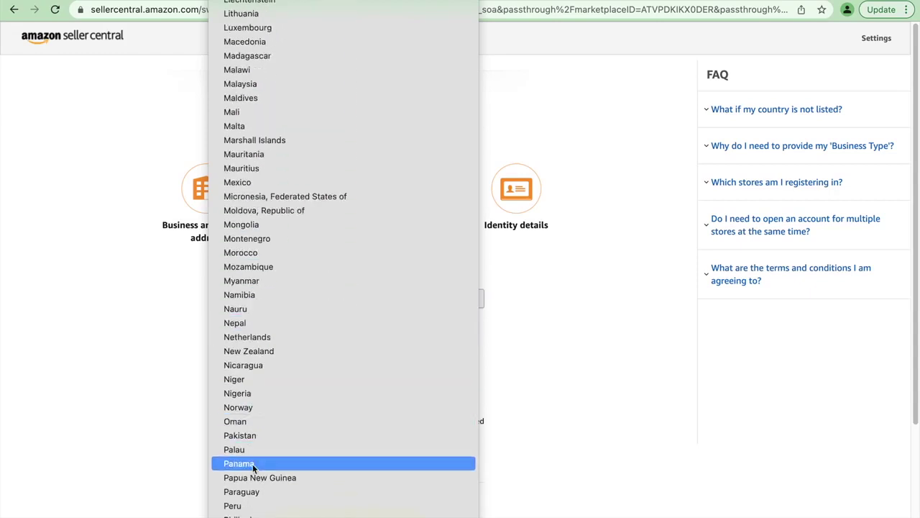
pyautogui.scroll(-18, 252, 464)
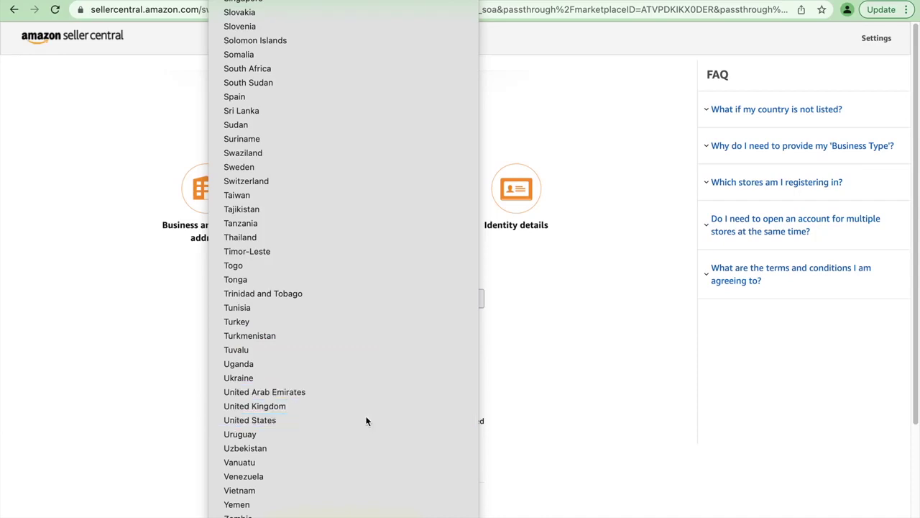
pyautogui.click(364, 359)
pyautogui.scroll(-3, 432, 374)
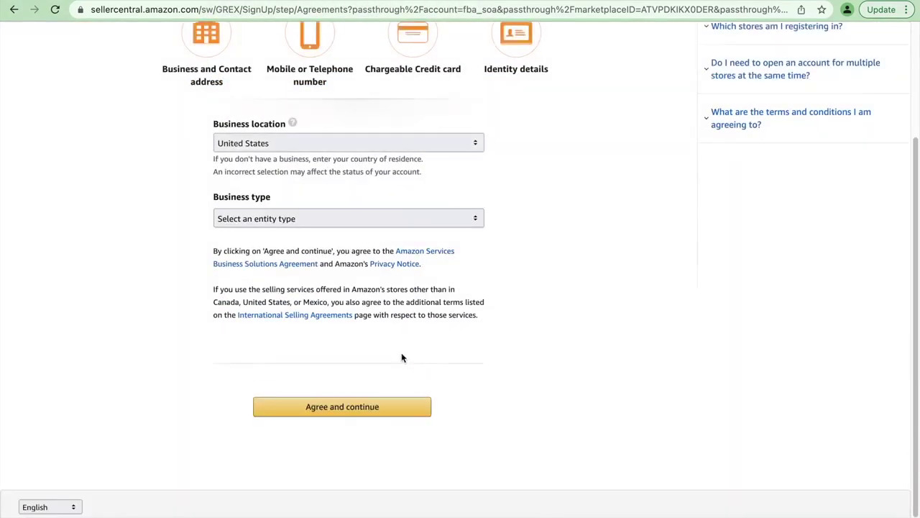
# Step: Show the Business type entity options on the Agreements page
pyautogui.click(304, 219)
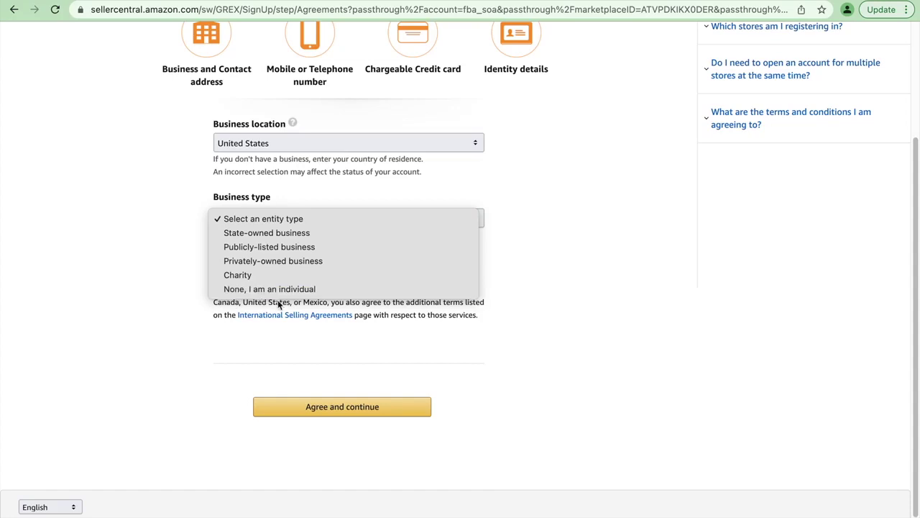
# Step: Set business type to 'None, I am an individual', dismiss the warning, and enter the first name
pyautogui.click(281, 289)
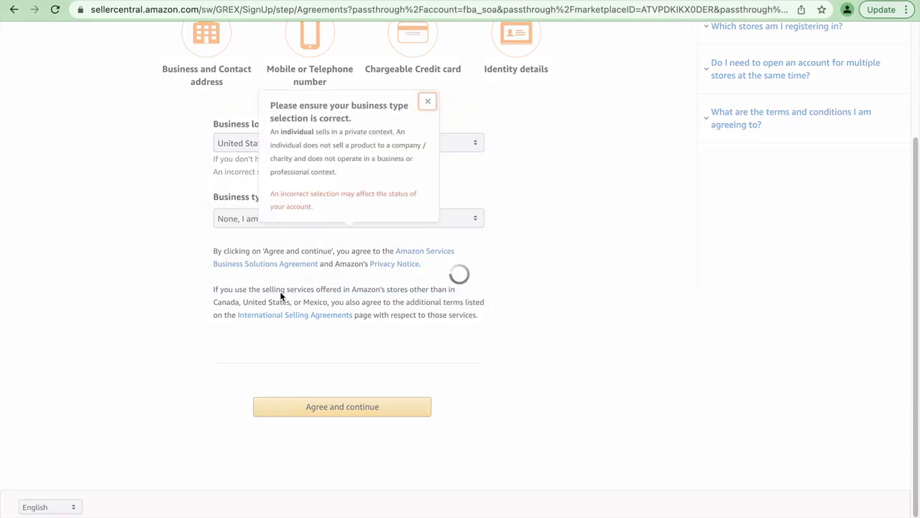
pyautogui.click(427, 101)
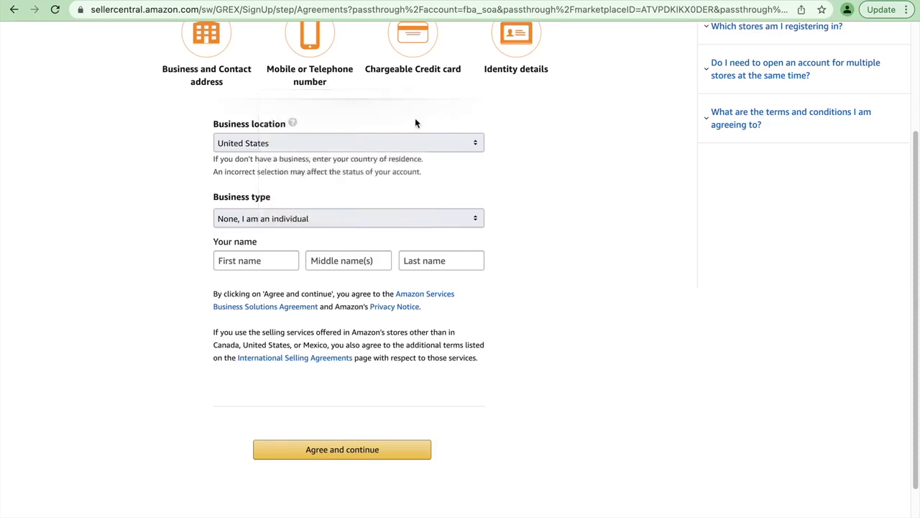
pyautogui.click(257, 270)
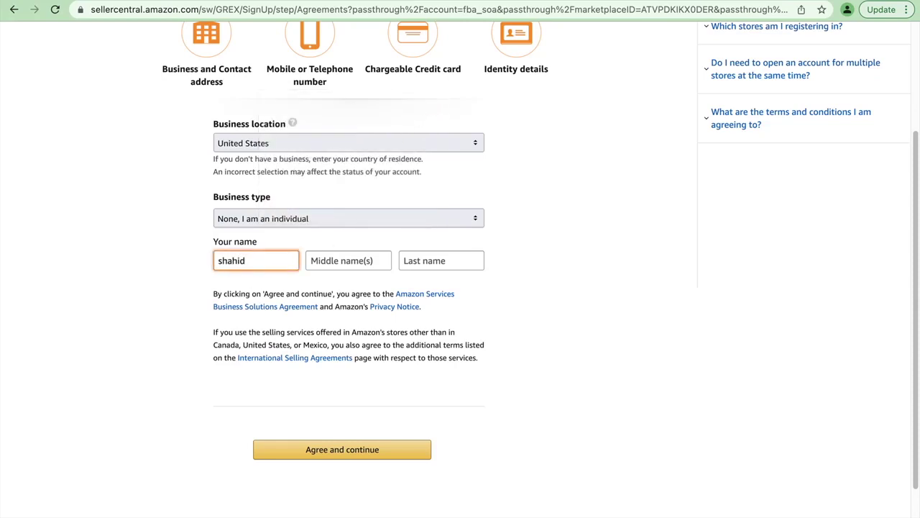
# Step: Keep the individual business type, enter the last name, and agree to the seller agreement
pyautogui.click(327, 220)
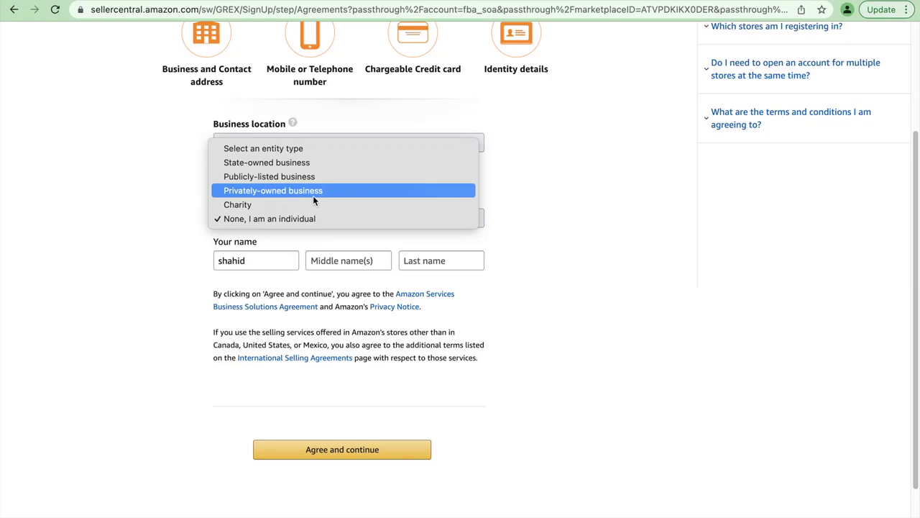
pyautogui.click(547, 276)
pyautogui.click(434, 259)
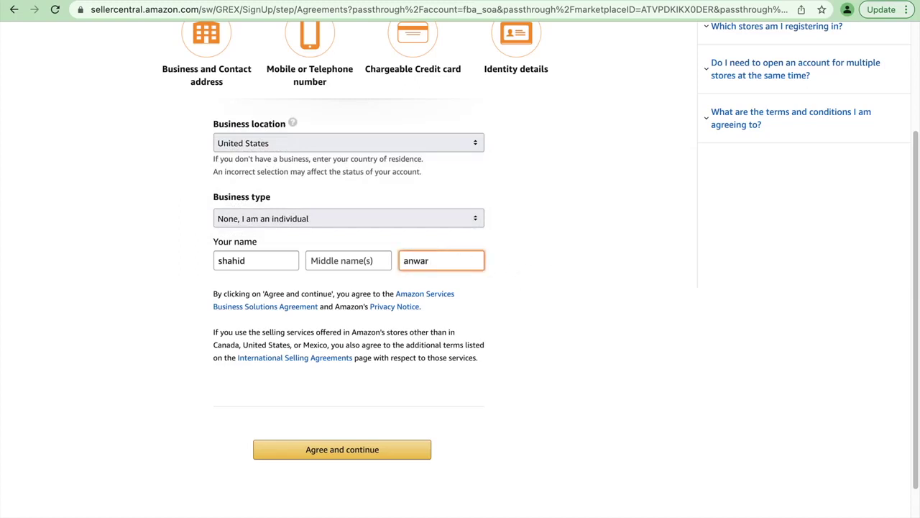
pyautogui.click(359, 447)
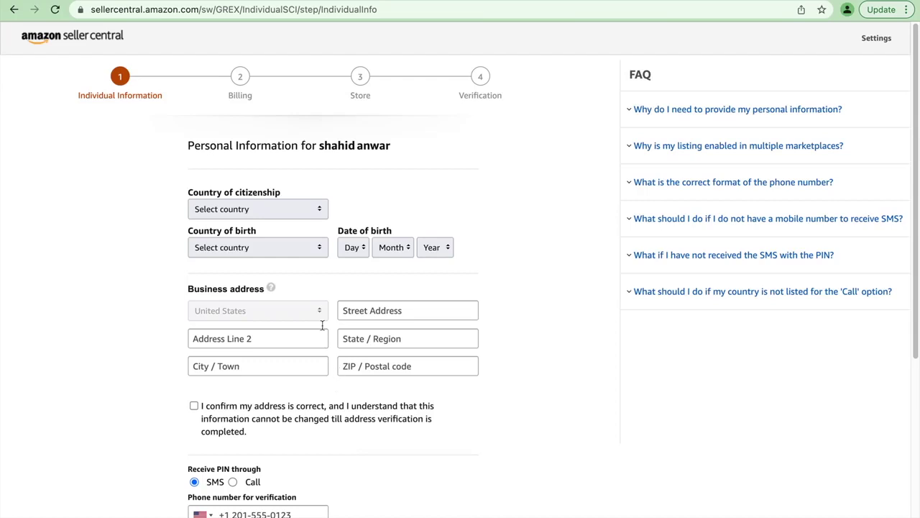
# Step: Choose Pakistan for both Country of citizenship and Country of birth
pyautogui.click(280, 218)
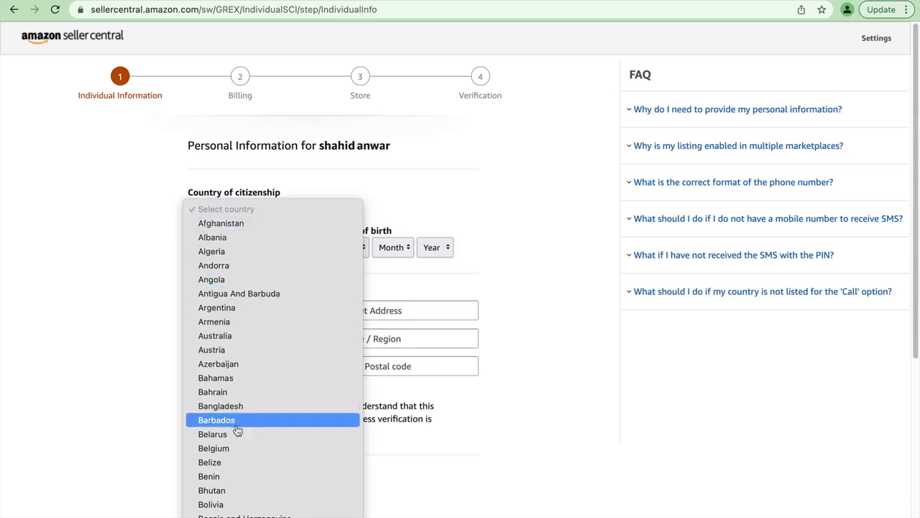
pyautogui.scroll(-20, 237, 429)
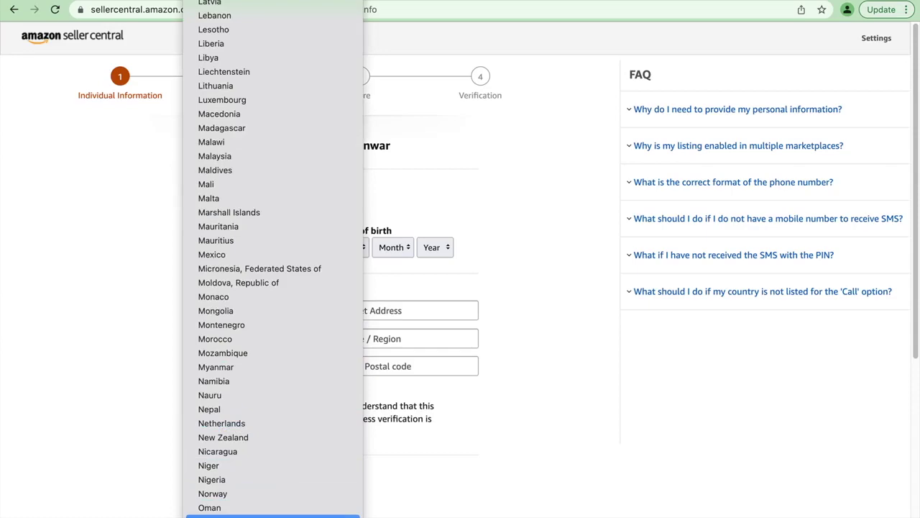
pyautogui.click(273, 516)
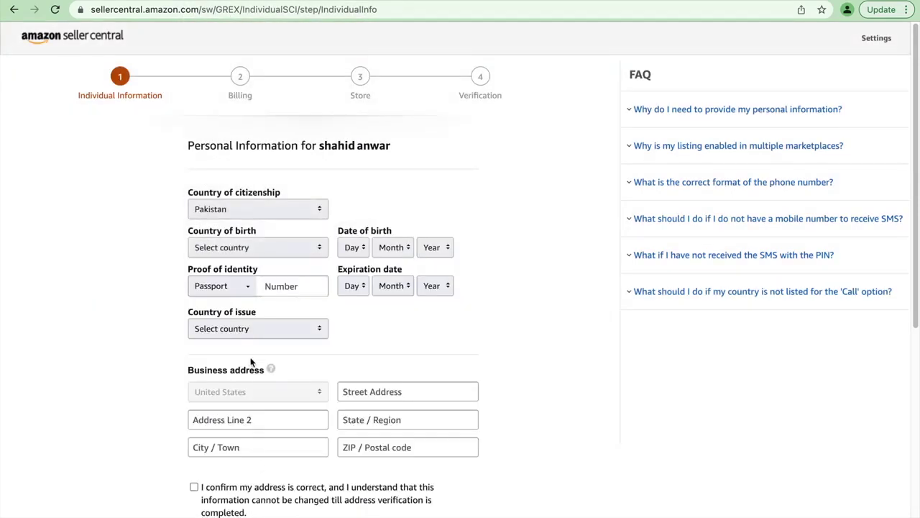
pyautogui.click(291, 252)
pyautogui.scroll(-20, 244, 360)
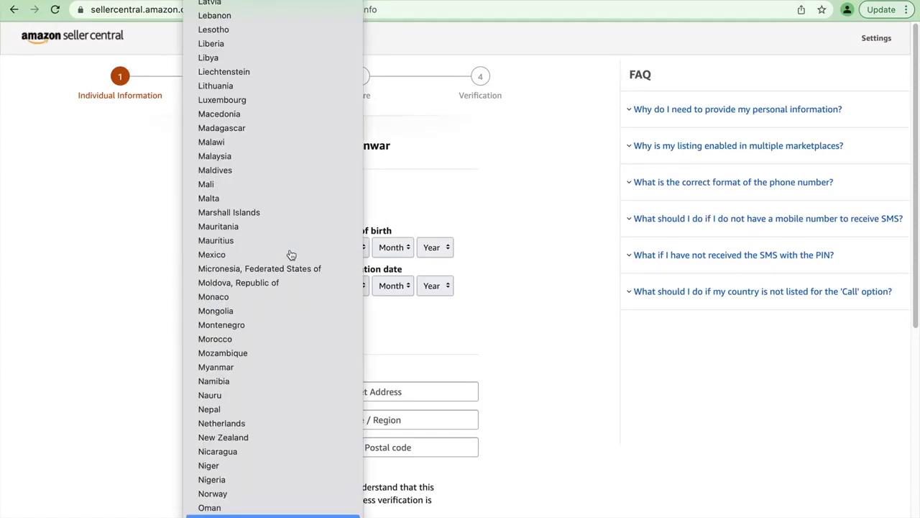
pyautogui.click(237, 408)
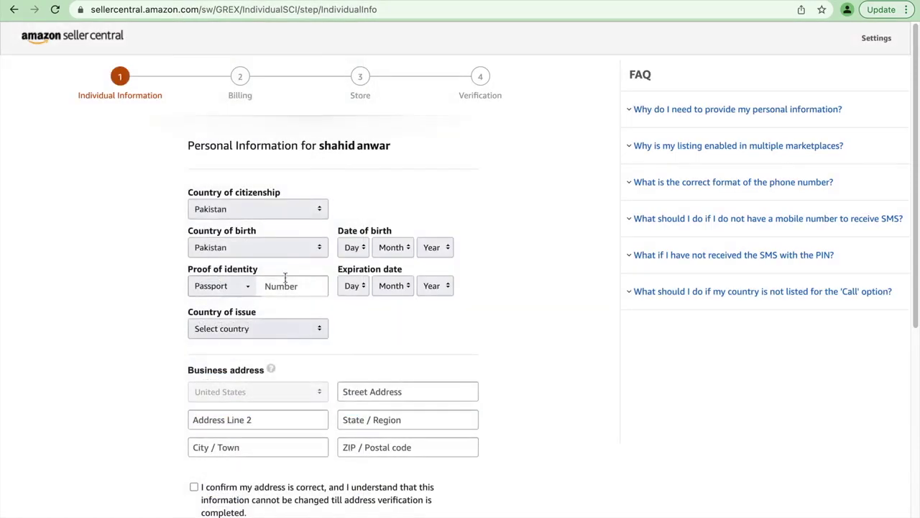
pyautogui.click(285, 288)
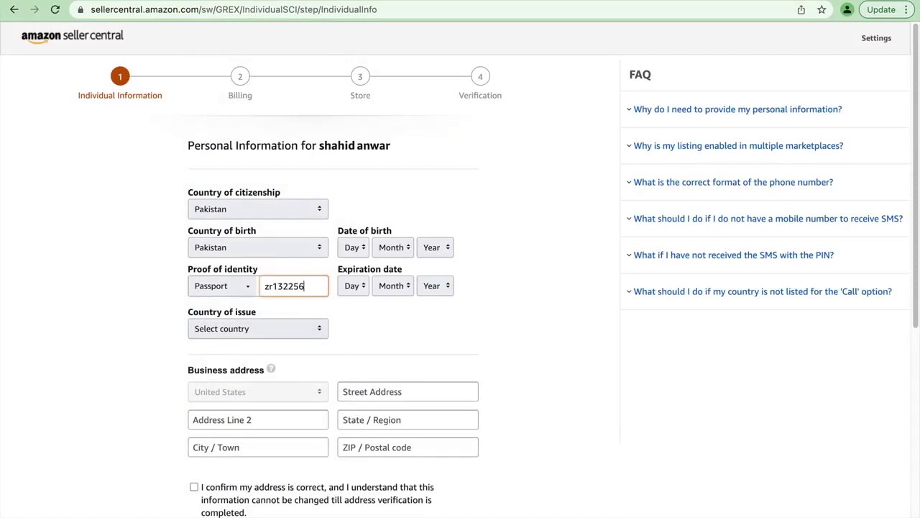
pyautogui.click(357, 249)
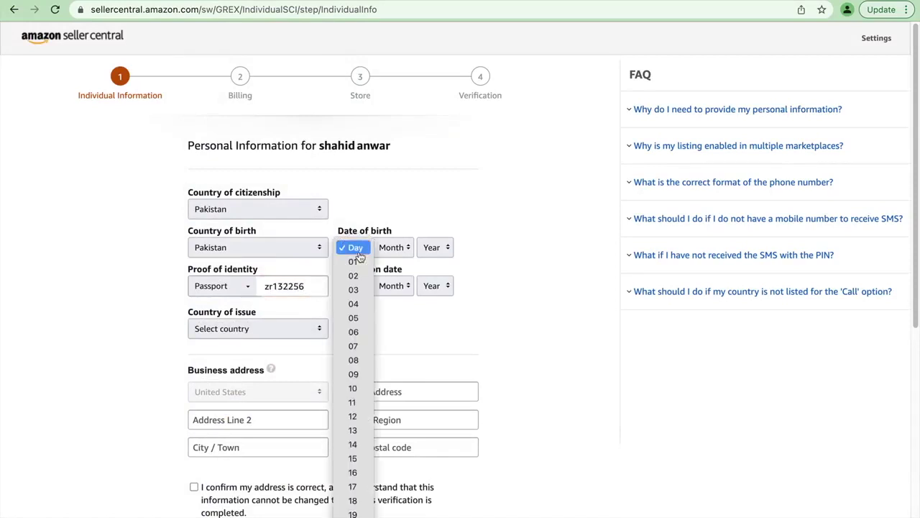
pyautogui.click(358, 262)
pyautogui.click(396, 247)
pyautogui.click(403, 260)
pyautogui.click(428, 249)
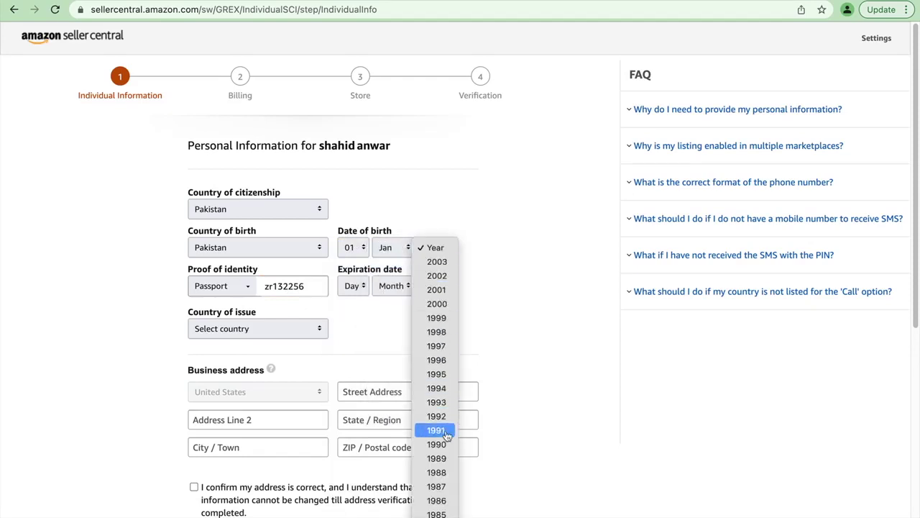
pyautogui.scroll(-5, 447, 463)
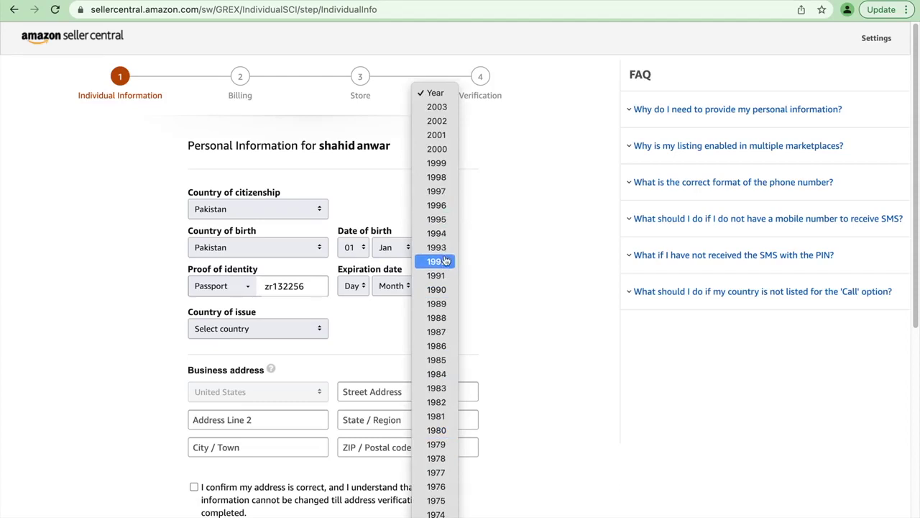
pyautogui.click(438, 219)
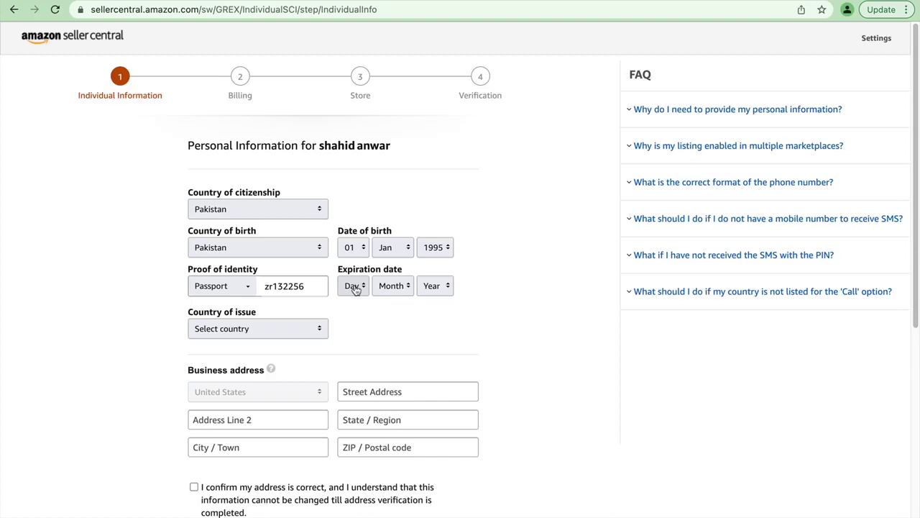
# Step: Set the passport expiration date to 01 Mar 2033
pyautogui.click(356, 287)
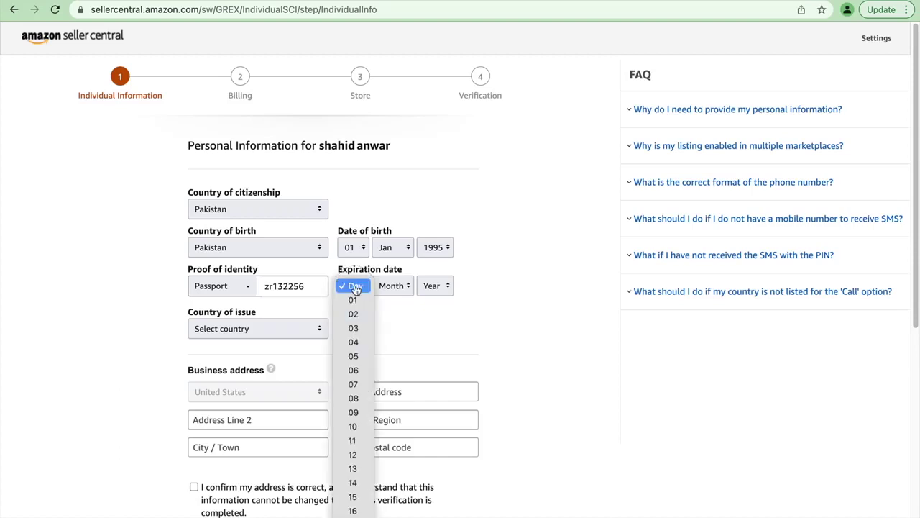
pyautogui.click(354, 300)
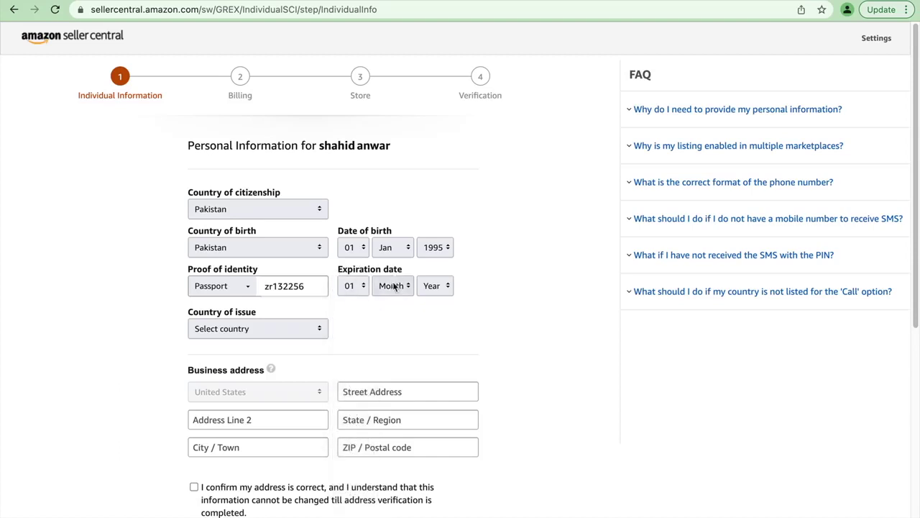
pyautogui.click(394, 285)
pyautogui.click(393, 328)
pyautogui.click(432, 287)
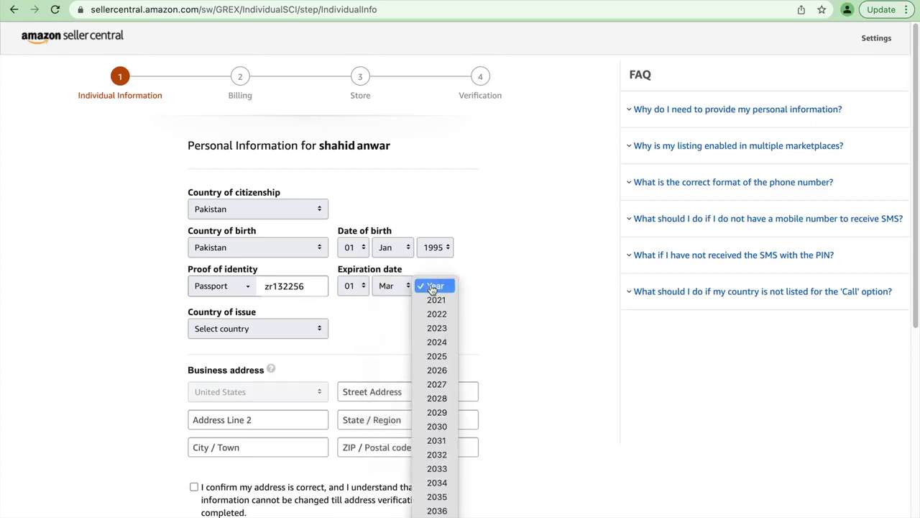
pyautogui.click(435, 469)
# Step: Choose Pakistan as the passport's country of issue
pyautogui.scroll(-1, 420, 439)
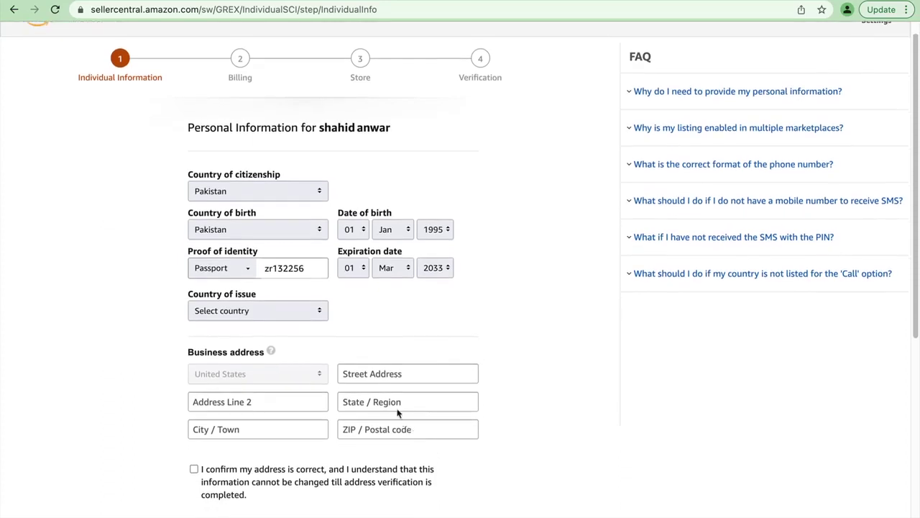
pyautogui.click(311, 310)
pyautogui.scroll(-10, 310, 309)
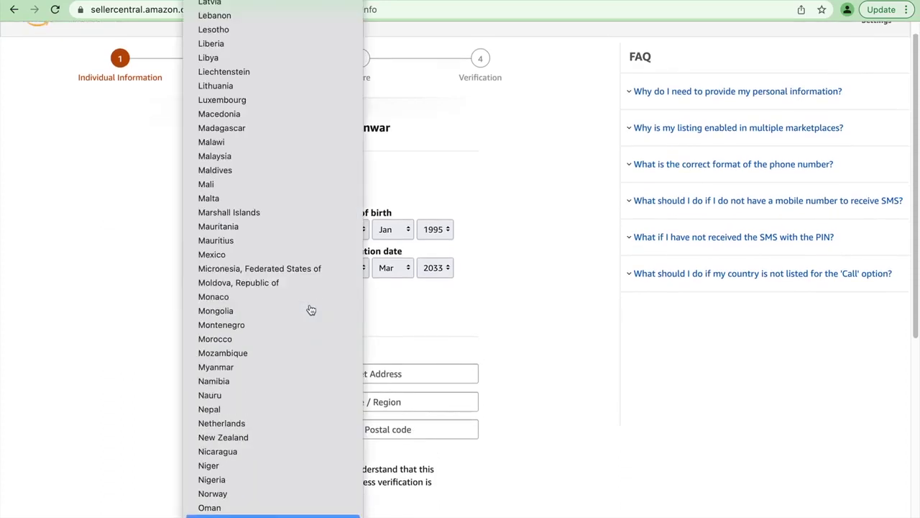
pyautogui.click(266, 515)
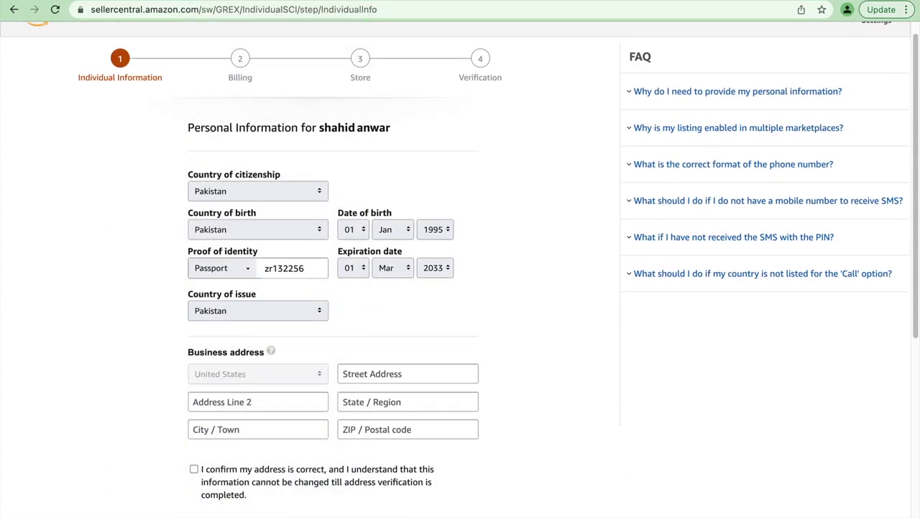
pyautogui.scroll(-9, 273, 428)
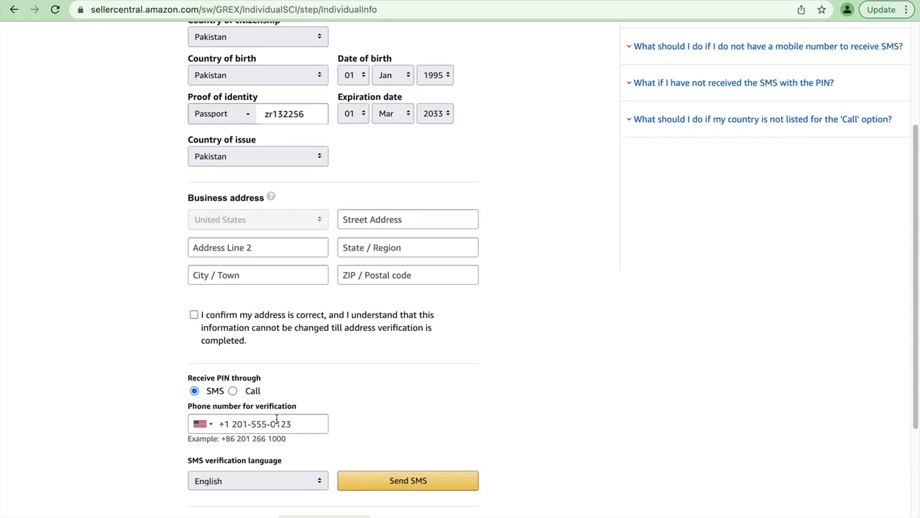
# Step: Enter the business street address, state, city and ZIP code, then tick 'I confirm my address is correct'
pyautogui.click(385, 224)
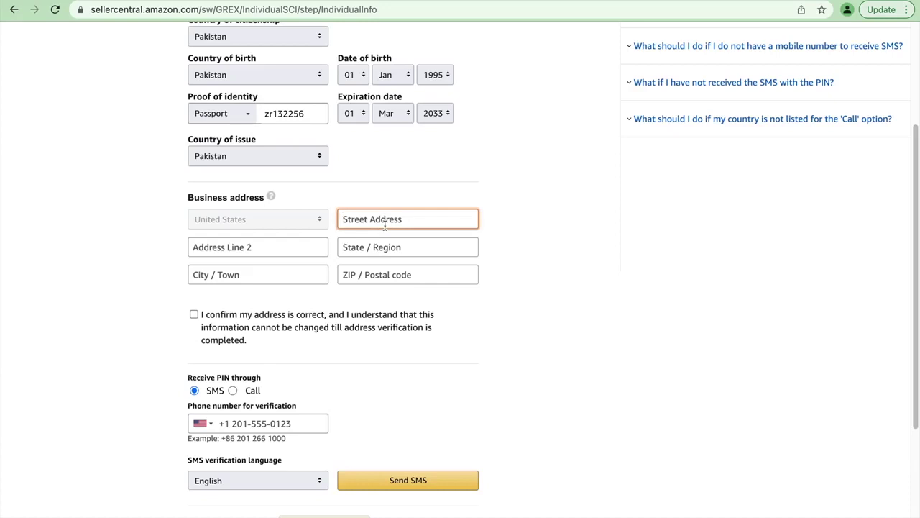
pyautogui.click(365, 247)
pyautogui.write('virginia')
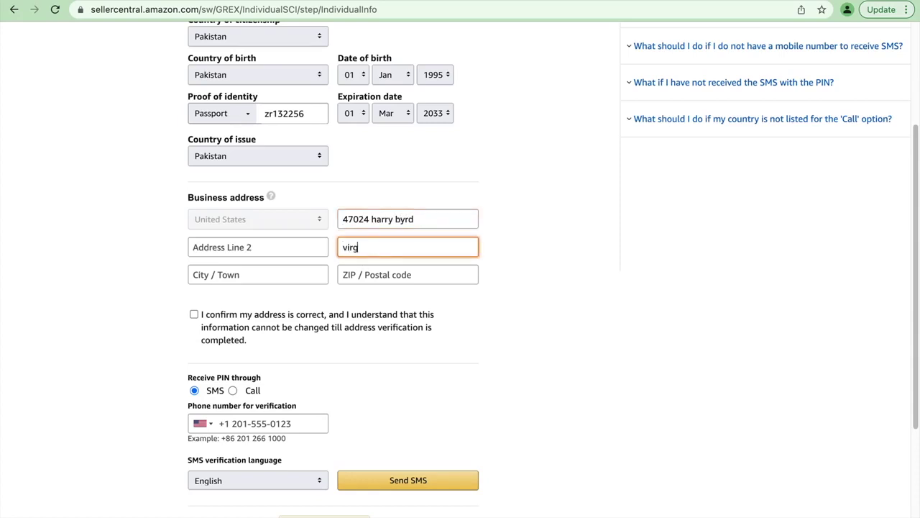
pyautogui.click(251, 274)
pyautogui.write('sterling')
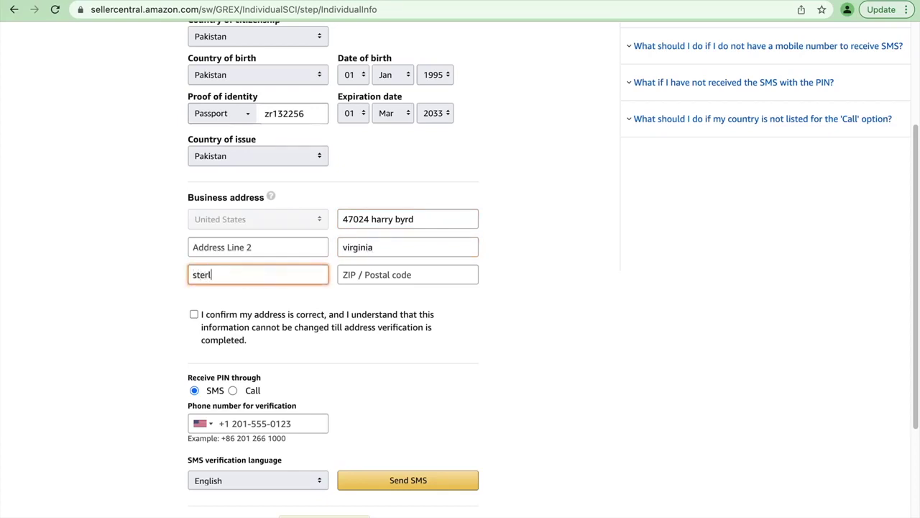
pyautogui.click(359, 272)
pyautogui.write('20164')
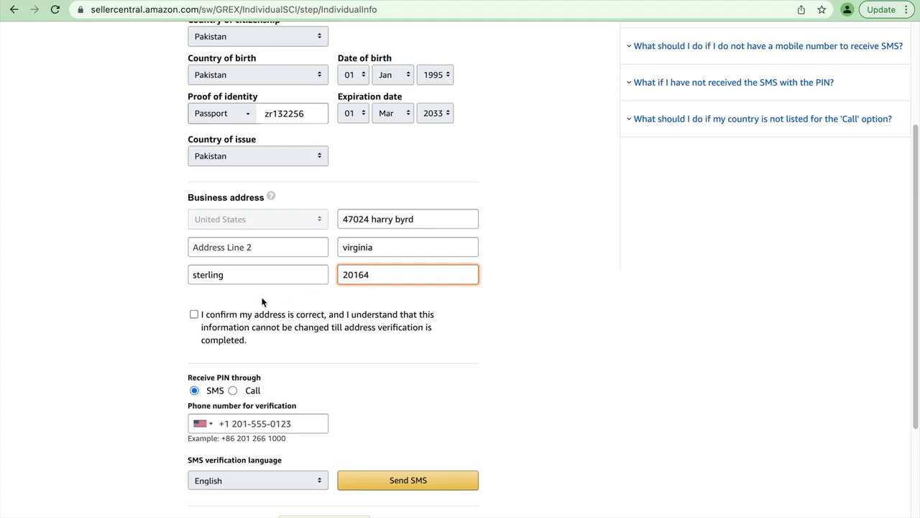
pyautogui.click(194, 315)
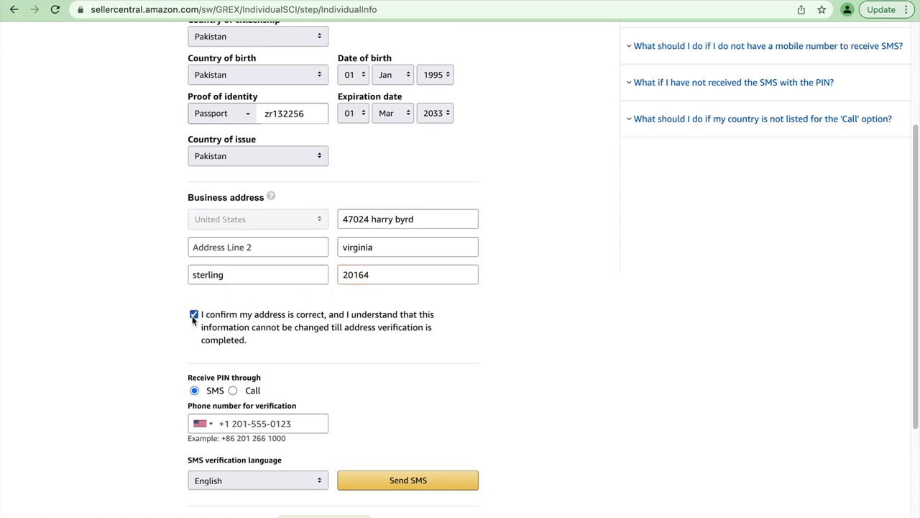
pyautogui.scroll(-3, 245, 324)
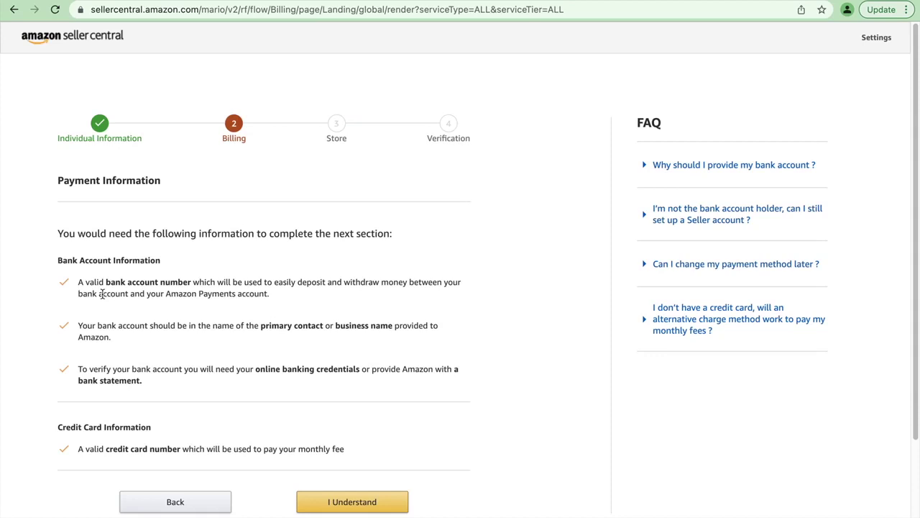
# Step: Acknowledge the bank and credit card requirements and review the Add a Bank Account form
pyautogui.click(357, 499)
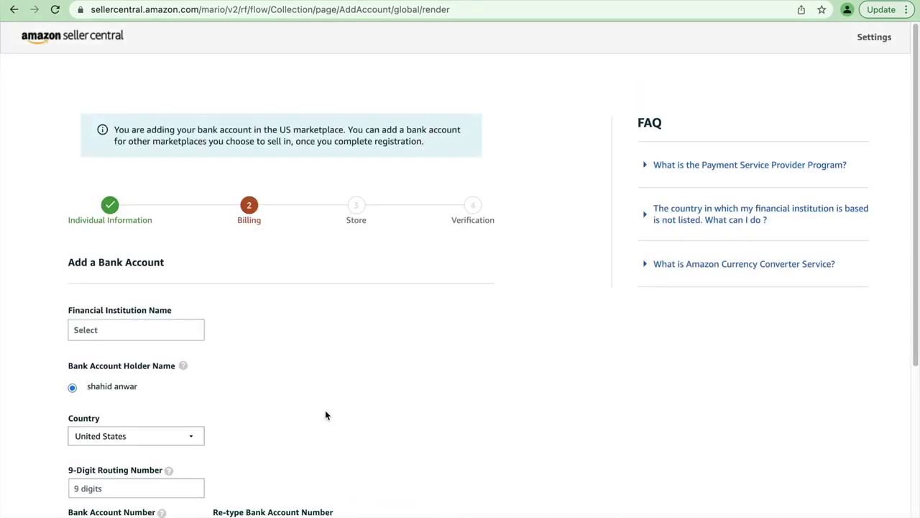
pyautogui.scroll(-1, 257, 345)
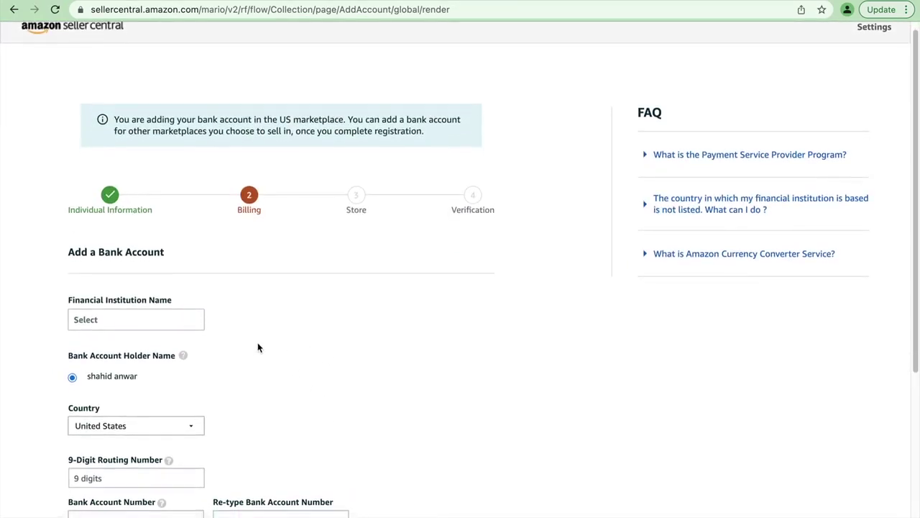
pyautogui.scroll(-3, 258, 347)
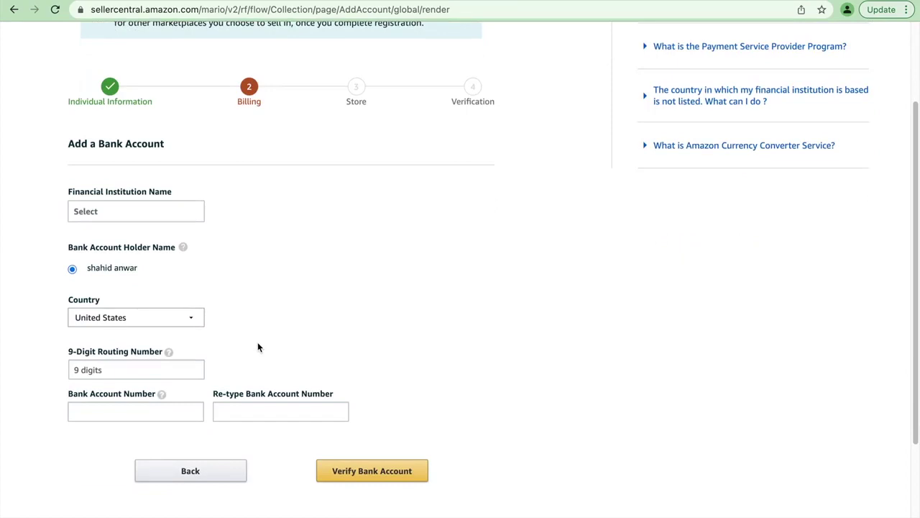
# Step: Choose 'Others' from the financial institution list
pyautogui.click(167, 211)
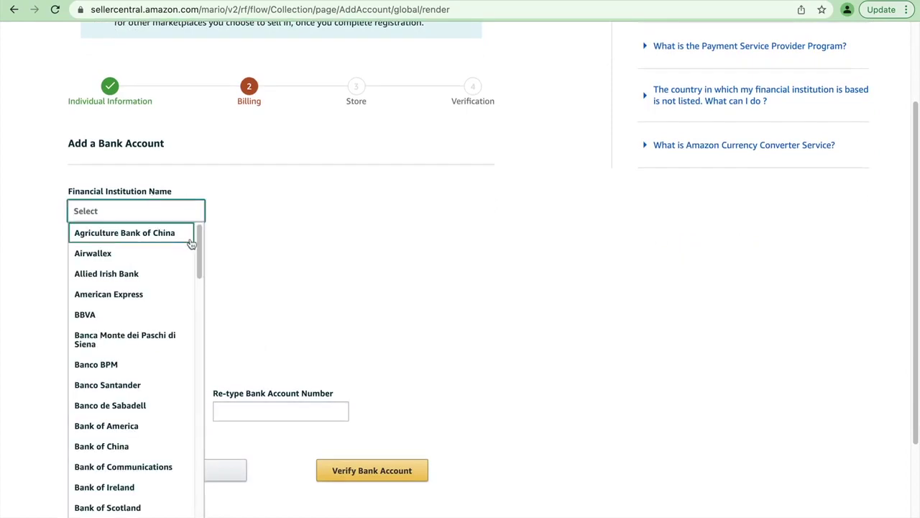
pyautogui.moveTo(199, 253); pyautogui.dragTo(201, 516)
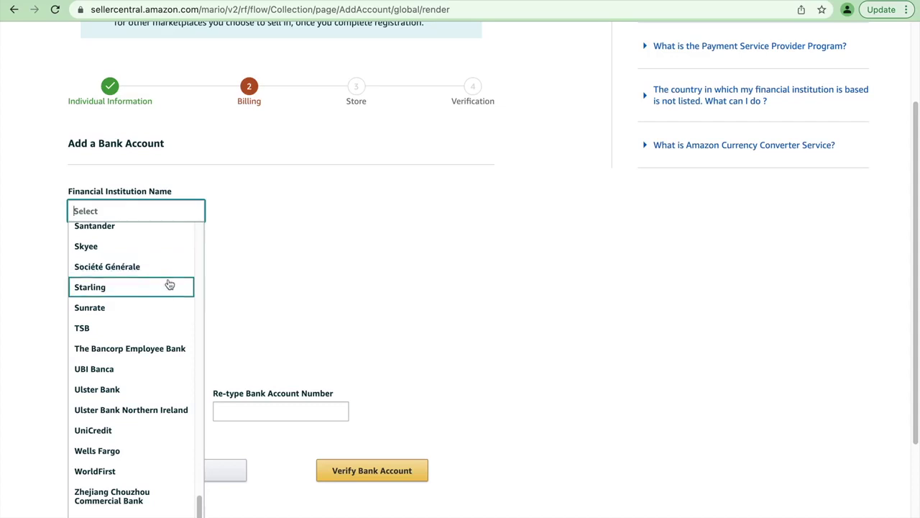
pyautogui.scroll(-2, 157, 363)
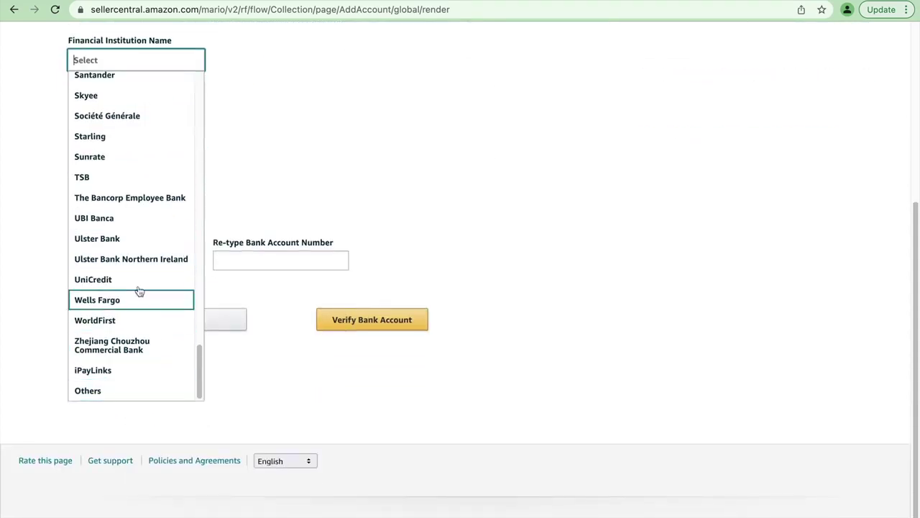
pyautogui.scroll(10, 148, 158)
pyautogui.scroll(5, 149, 159)
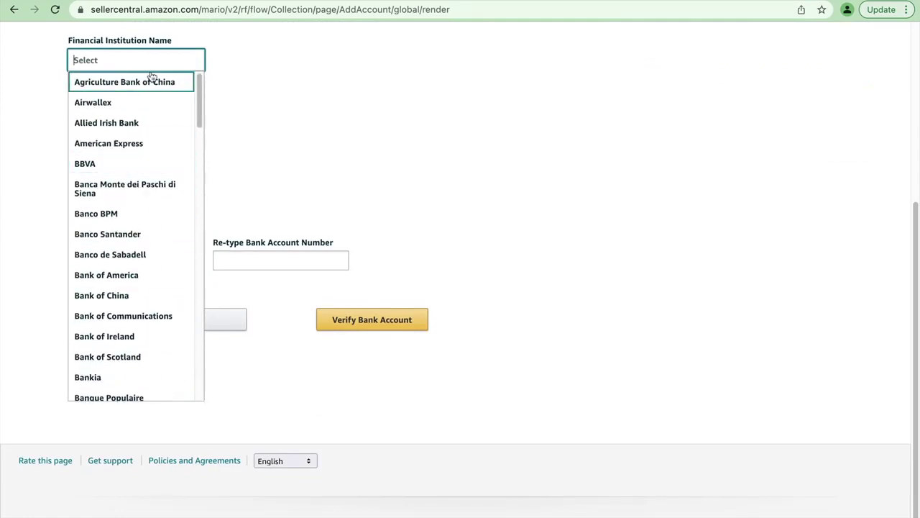
pyautogui.scroll(-15, 101, 199)
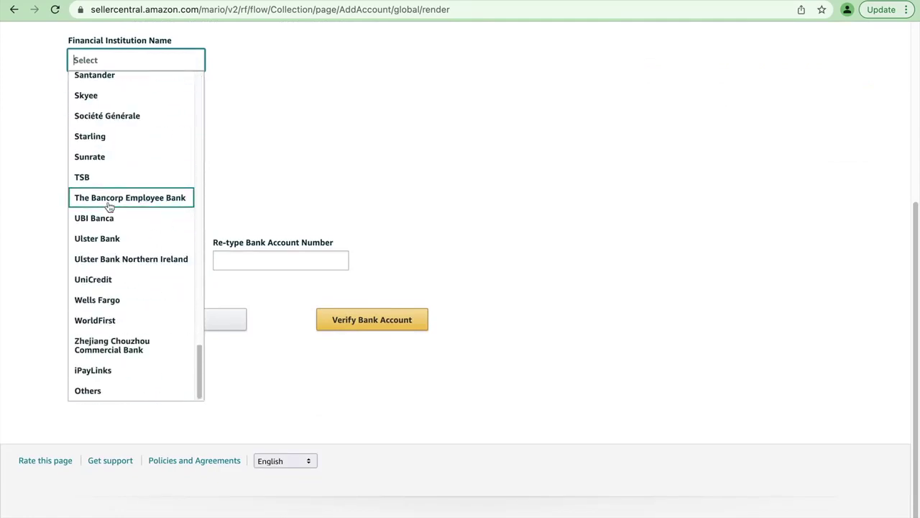
pyautogui.click(102, 395)
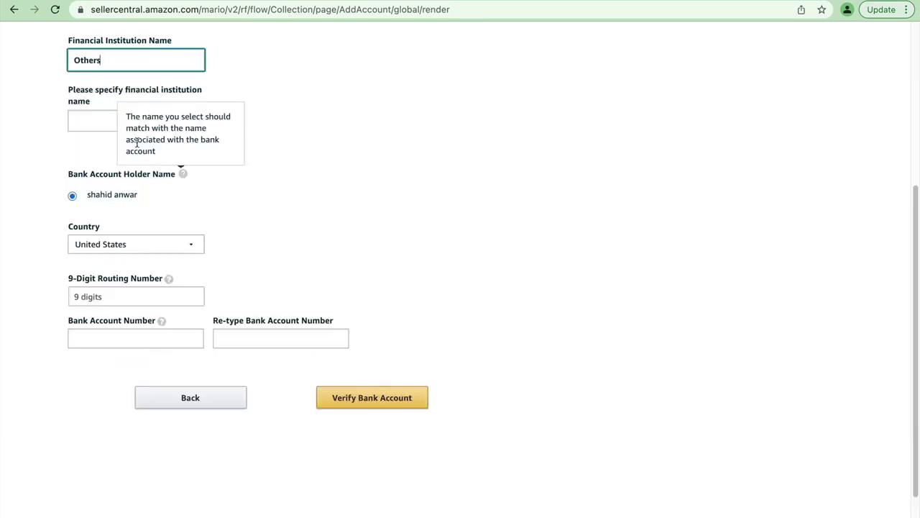
# Step: Enter 'capital one' as the bank name, paste the routing and account numbers, and submit for verification
pyautogui.click(93, 119)
pyautogui.write('ca')
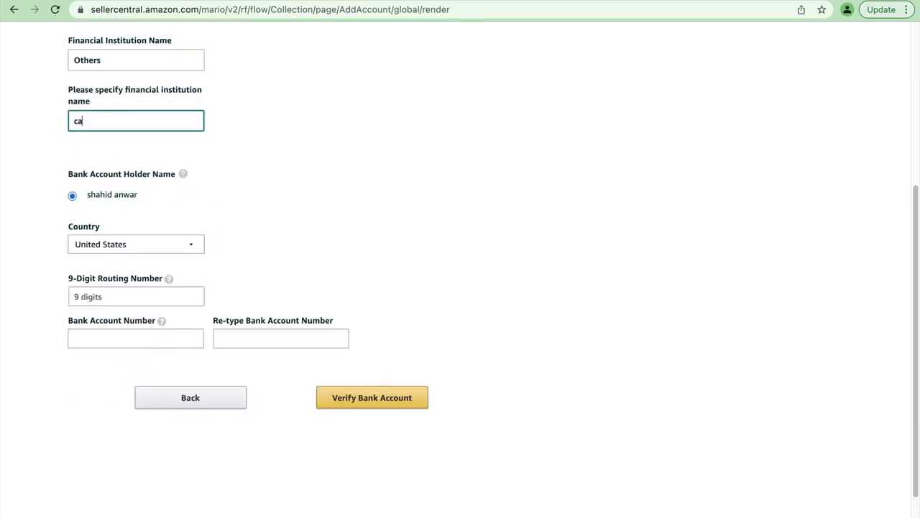
pyautogui.write('pital one')
pyautogui.click(129, 291)
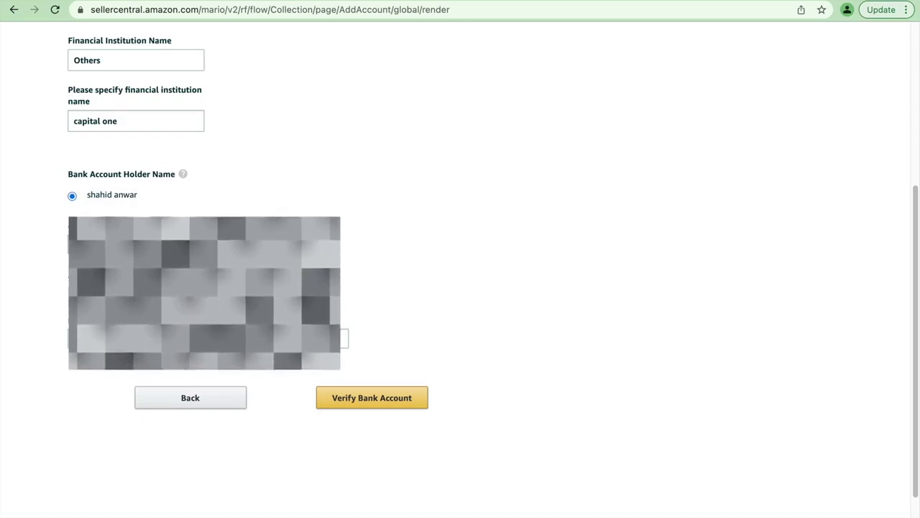
pyautogui.rightClick(127, 338)
pyautogui.click(268, 337)
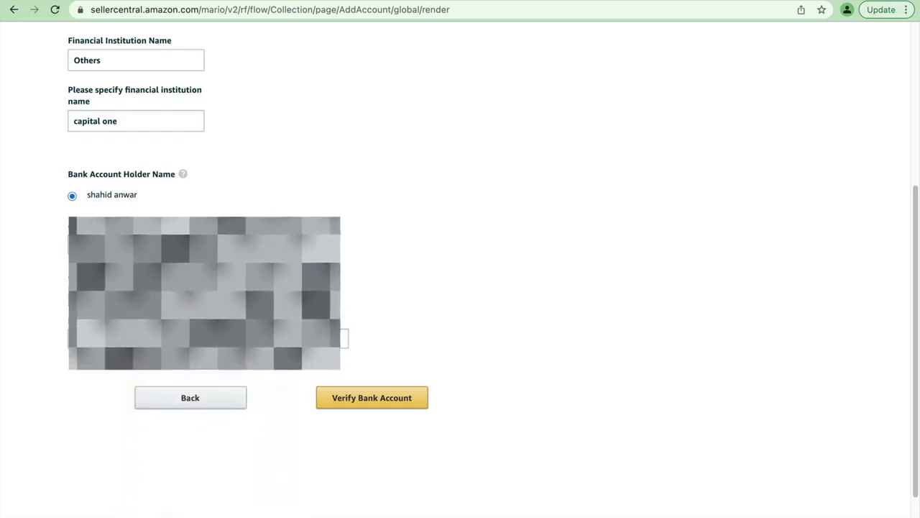
pyautogui.rightClick(267, 337)
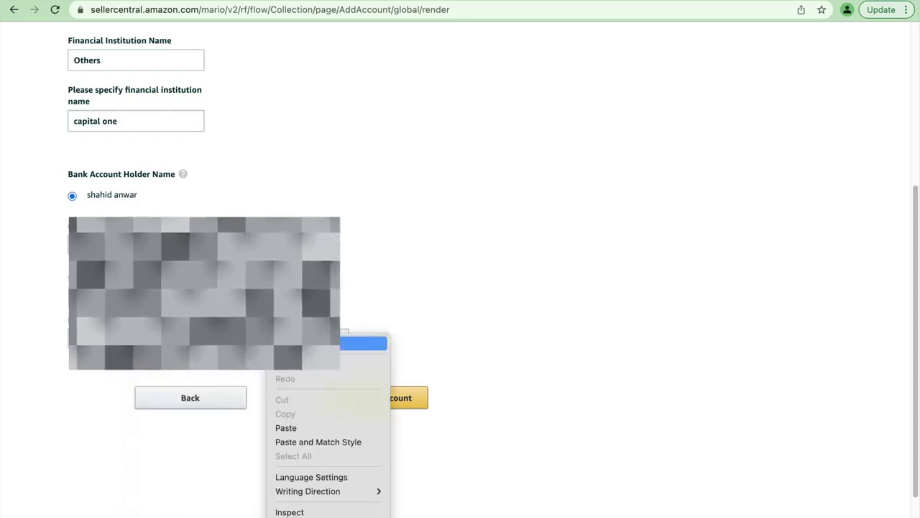
pyautogui.click(295, 427)
pyautogui.click(345, 403)
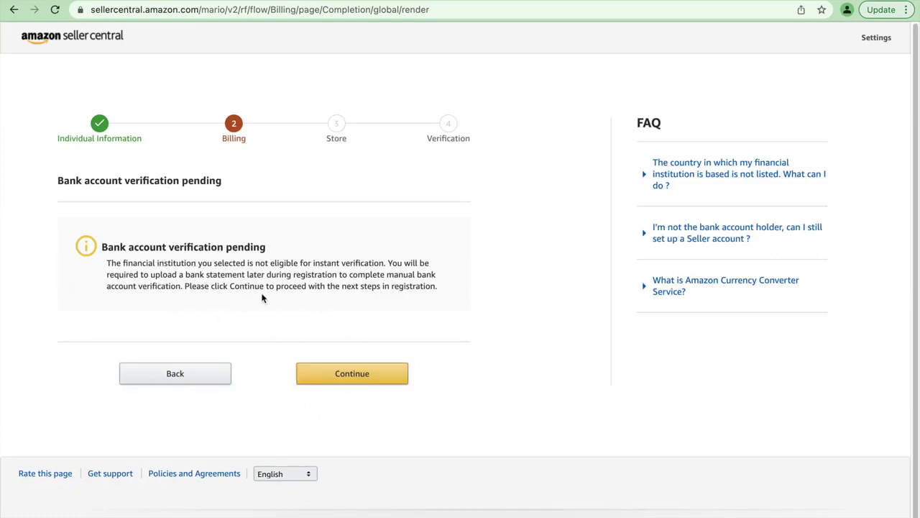
# Step: Continue past the pending bank verification to the Billing Information credit card form
pyautogui.click(365, 377)
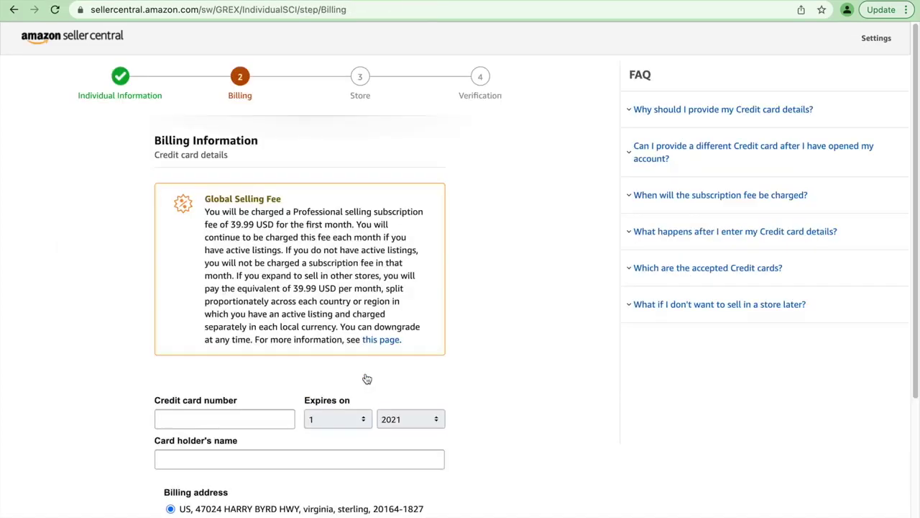
pyautogui.scroll(-2, 366, 378)
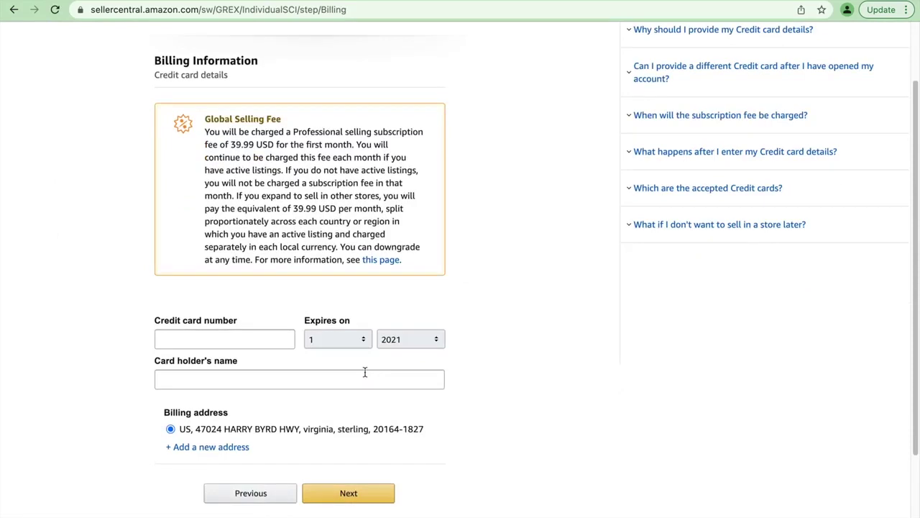
pyautogui.scroll(1, 297, 340)
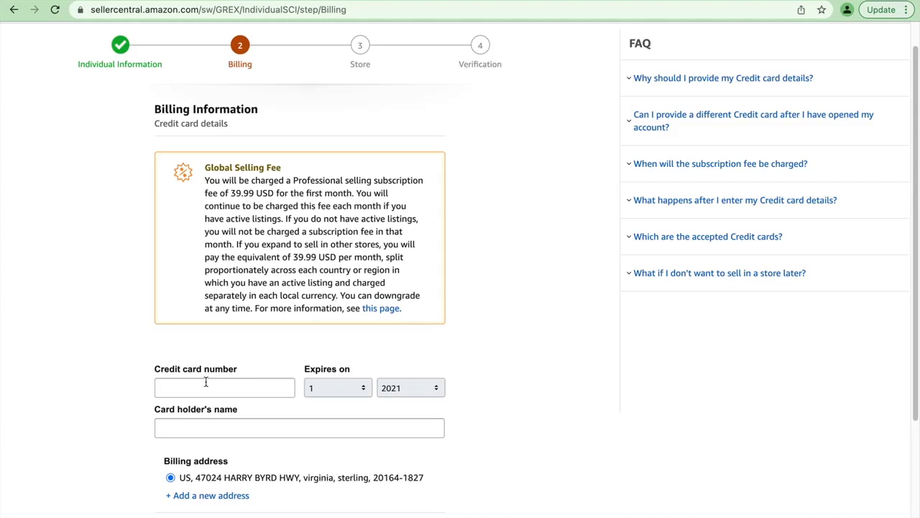
# Step: Enter the credit card number and choose the card's expiry month and year
pyautogui.click(205, 382)
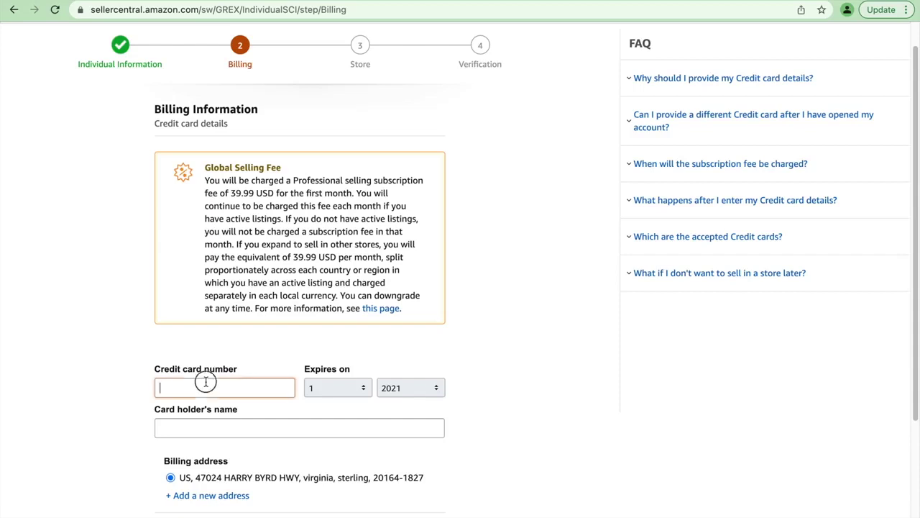
pyautogui.write('5')
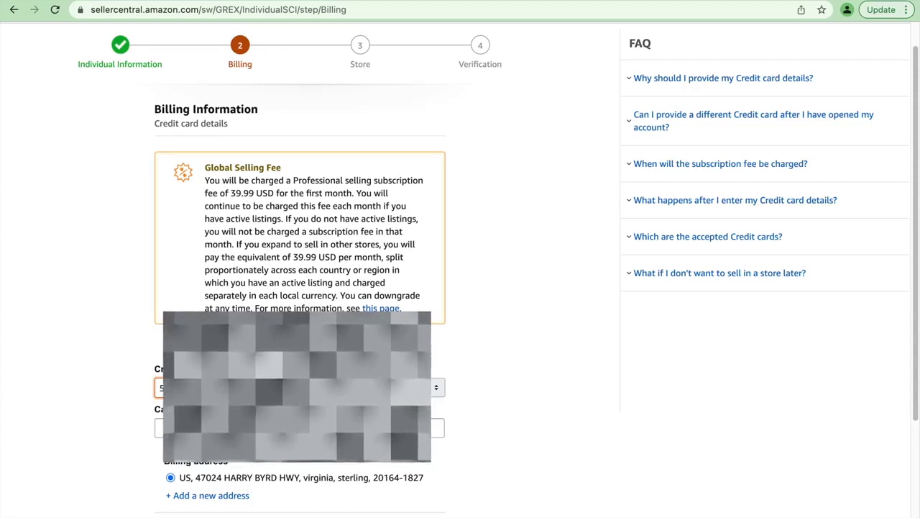
pyautogui.press('space')
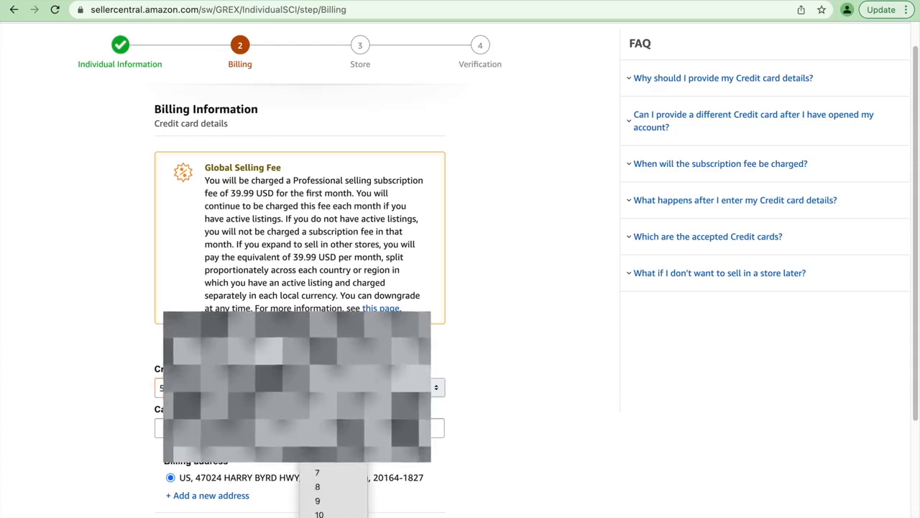
pyautogui.press('Return')
pyautogui.press('Tab')
pyautogui.press('space')
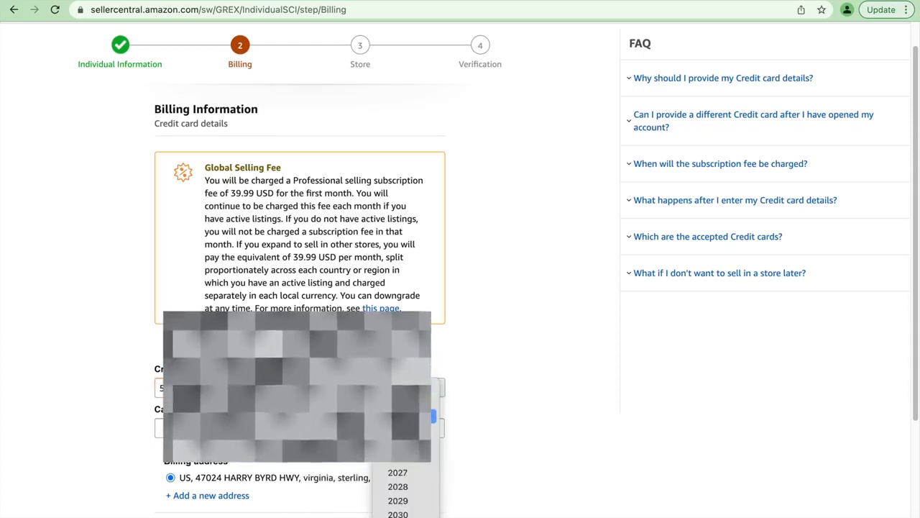
pyautogui.press('Return')
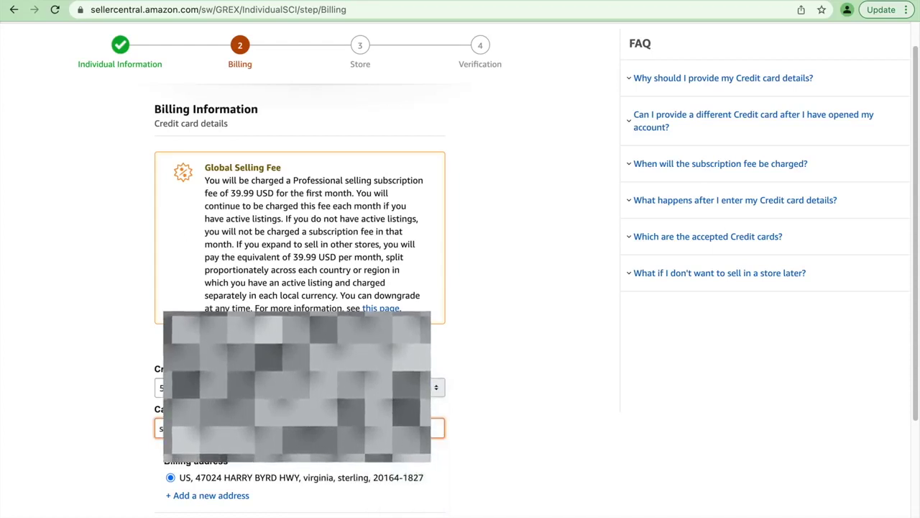
pyautogui.scroll(-1, 460, 273)
pyautogui.scroll(-1, 460, 273)
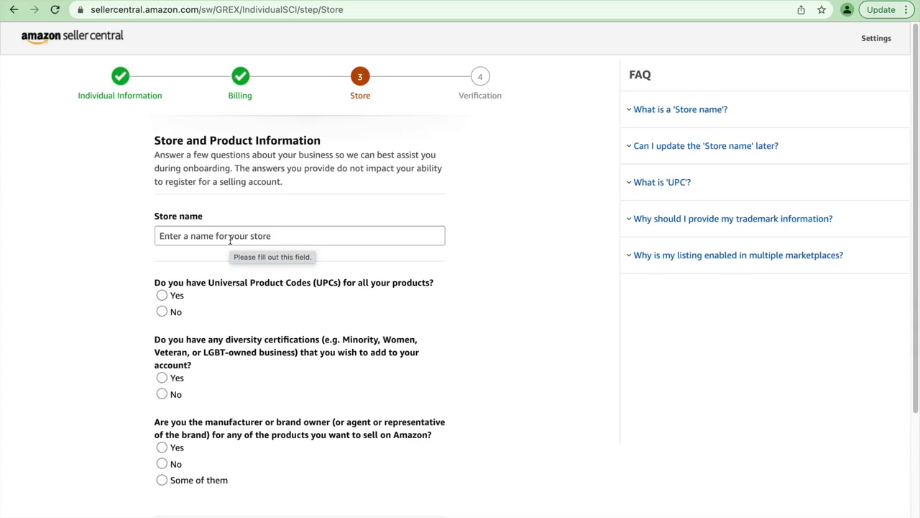
# Step: Enter 'smile store' as the store name and answer Yes to having UPCs
pyautogui.click(230, 240)
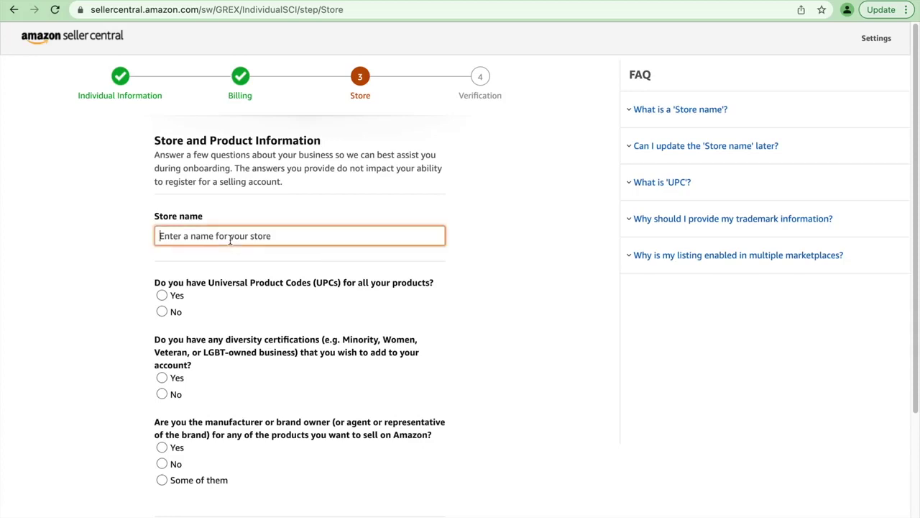
pyautogui.write('sm')
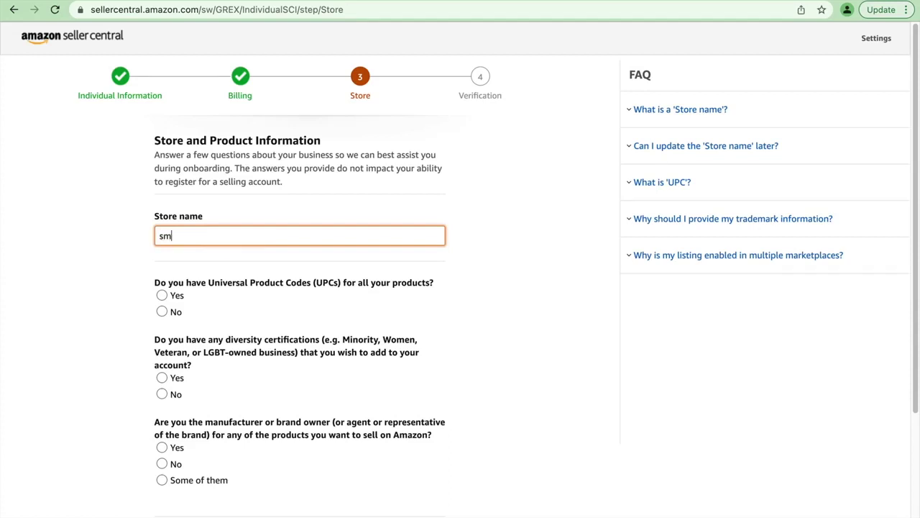
pyautogui.write('ile store')
pyautogui.click(162, 311)
pyautogui.press('Up')
pyautogui.click(159, 315)
pyautogui.click(163, 299)
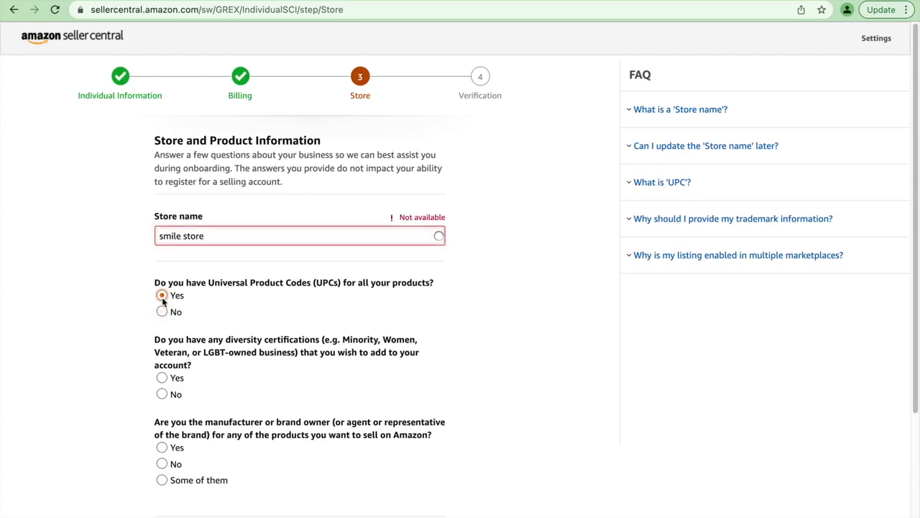
# Step: Answer No to diversity certifications and No to being manufacturer or brand owner
pyautogui.scroll(-1, 179, 331)
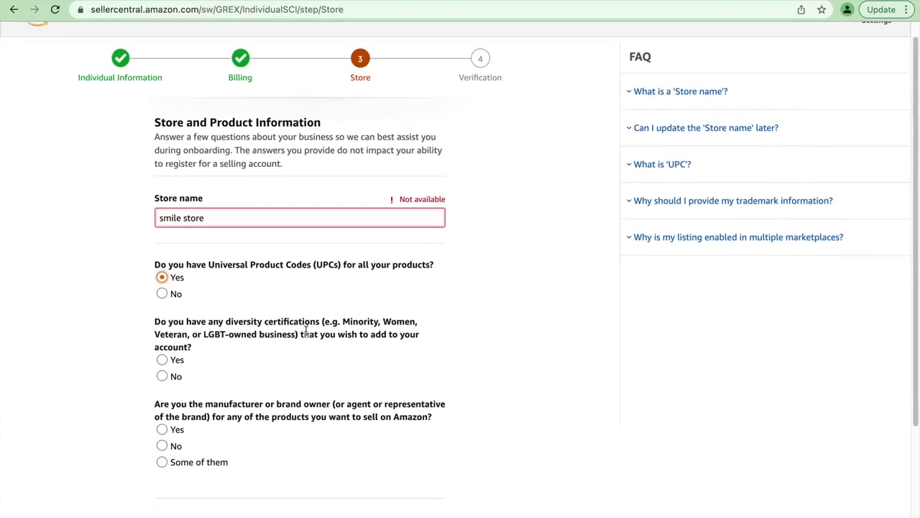
pyautogui.click(161, 376)
pyautogui.click(179, 431)
pyautogui.click(161, 445)
pyautogui.click(163, 430)
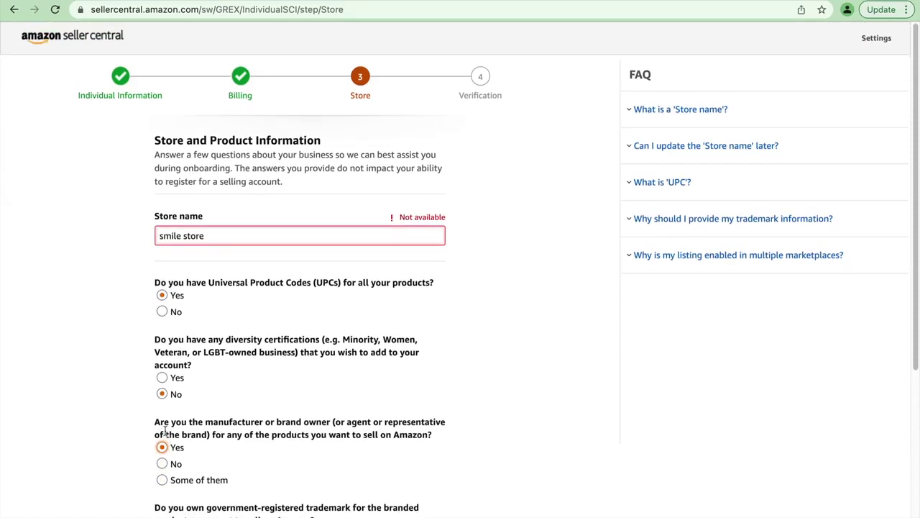
pyautogui.scroll(-5, 173, 438)
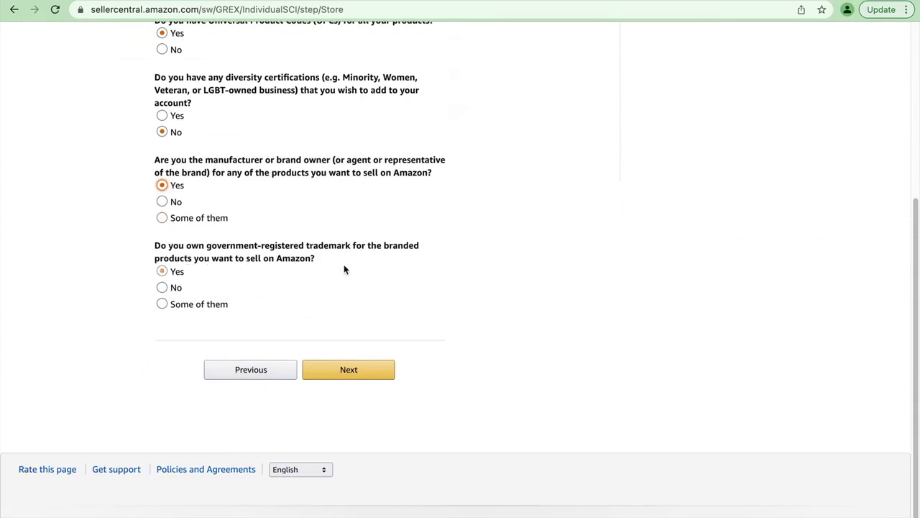
pyautogui.click(162, 202)
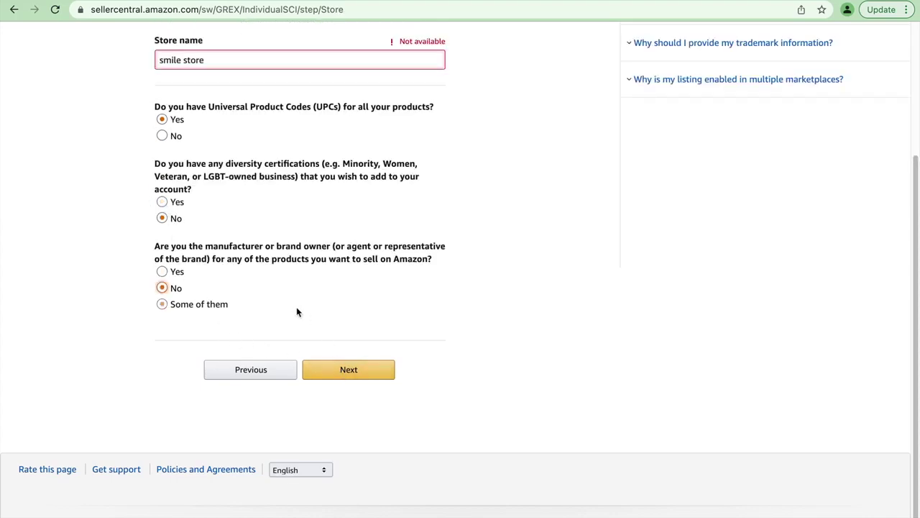
pyautogui.scroll(3, 296, 312)
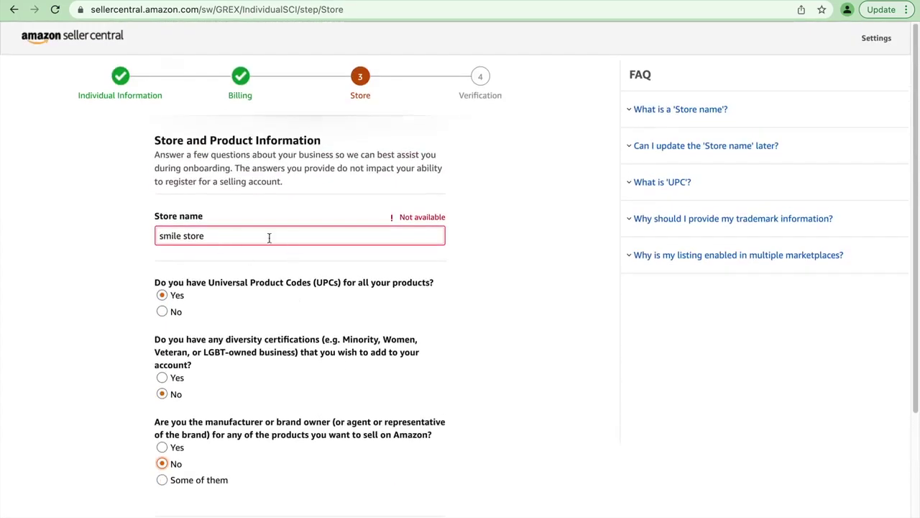
# Step: Replace the unavailable store name with 'pak store' and submit the store details
pyautogui.moveTo(252, 237); pyautogui.dragTo(124, 238)
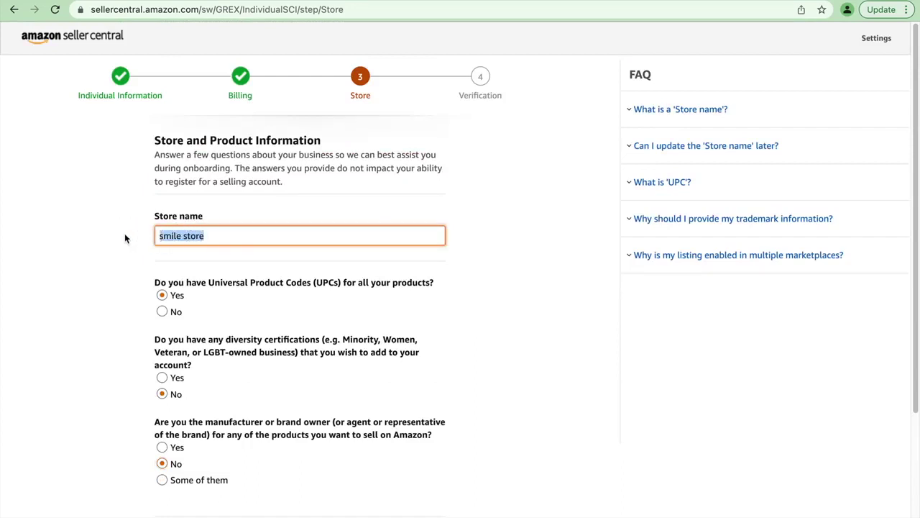
pyautogui.write('pak store')
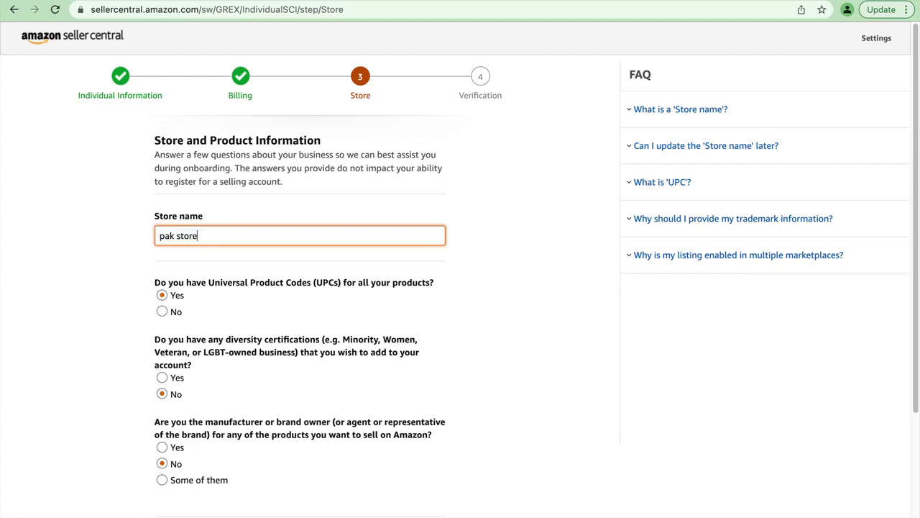
pyautogui.scroll(-5, 314, 372)
pyautogui.click(335, 364)
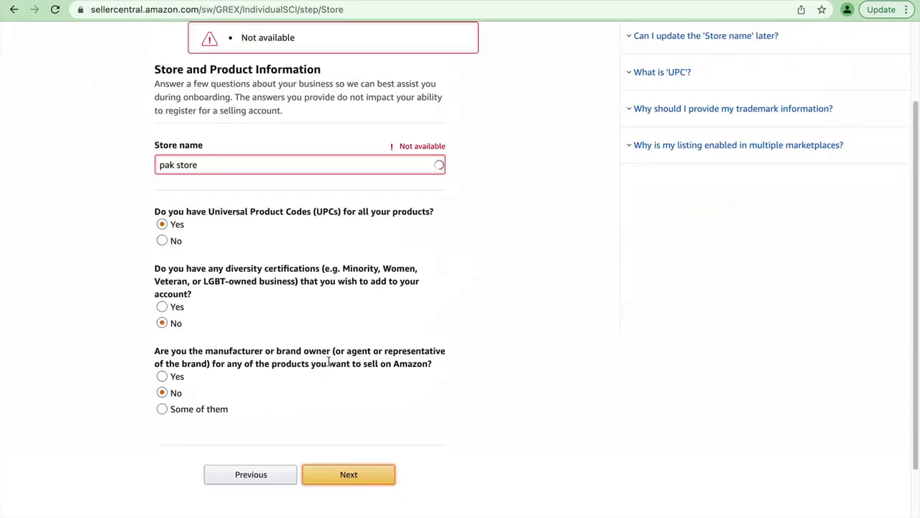
# Step: Retry the store name as 'cheap store', then 'cheap store 12', submitting until accepted
pyautogui.moveTo(202, 166); pyautogui.dragTo(132, 171)
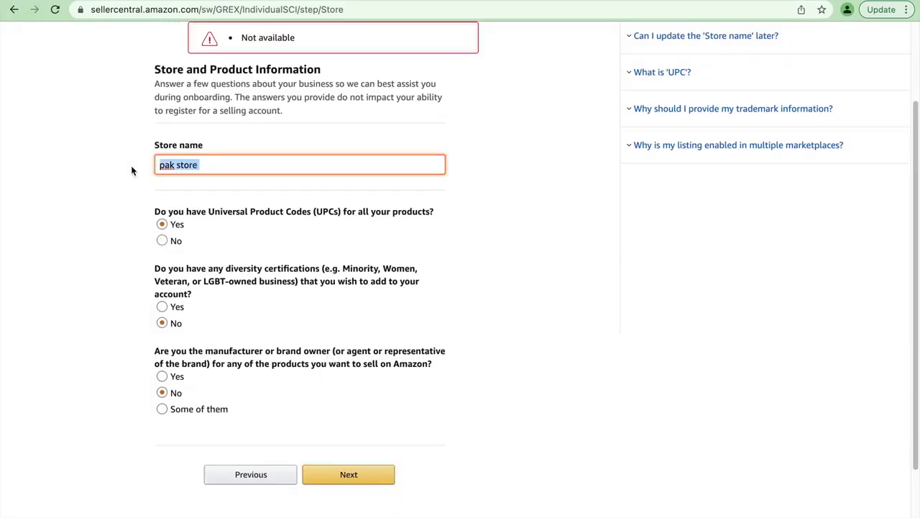
pyautogui.write('chea')
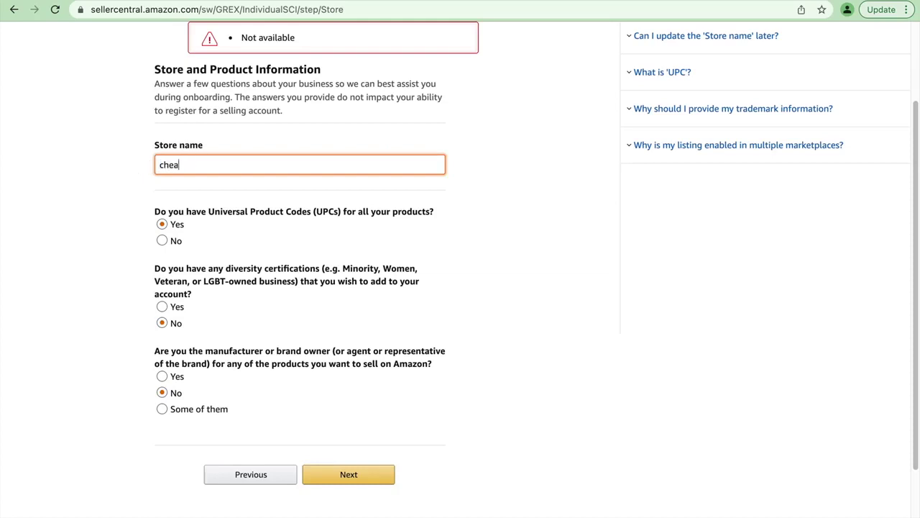
pyautogui.write('p store')
pyautogui.click(364, 474)
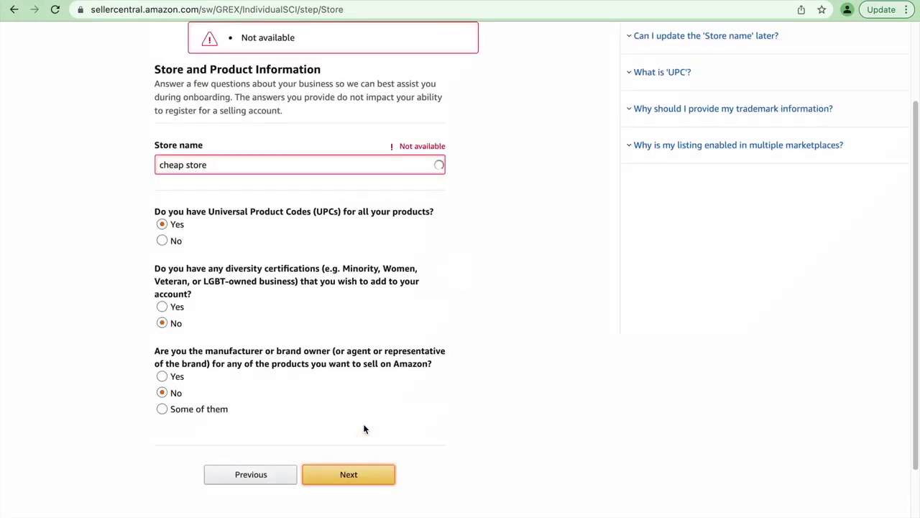
pyautogui.click(255, 165)
pyautogui.write('12')
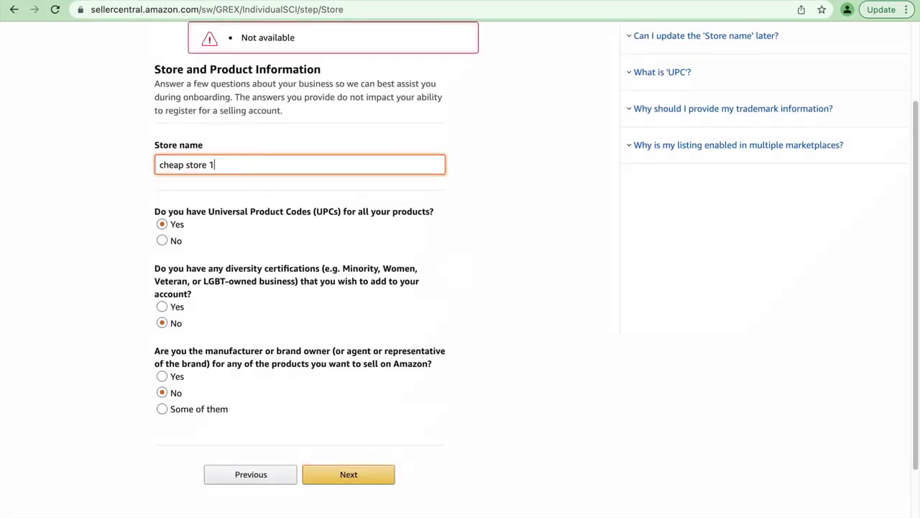
pyautogui.click(355, 480)
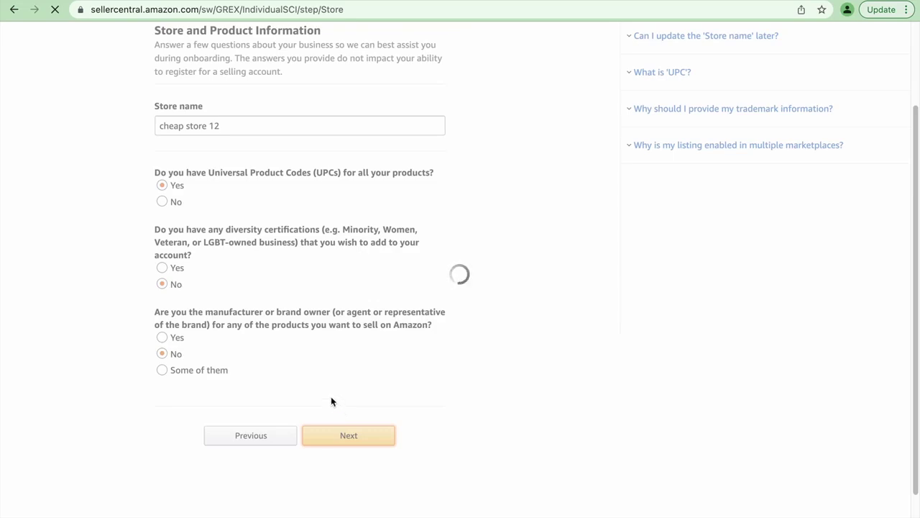
# Step: Scroll through the Identity Verification page's passport and additional document sections
pyautogui.scroll(-1, 452, 322)
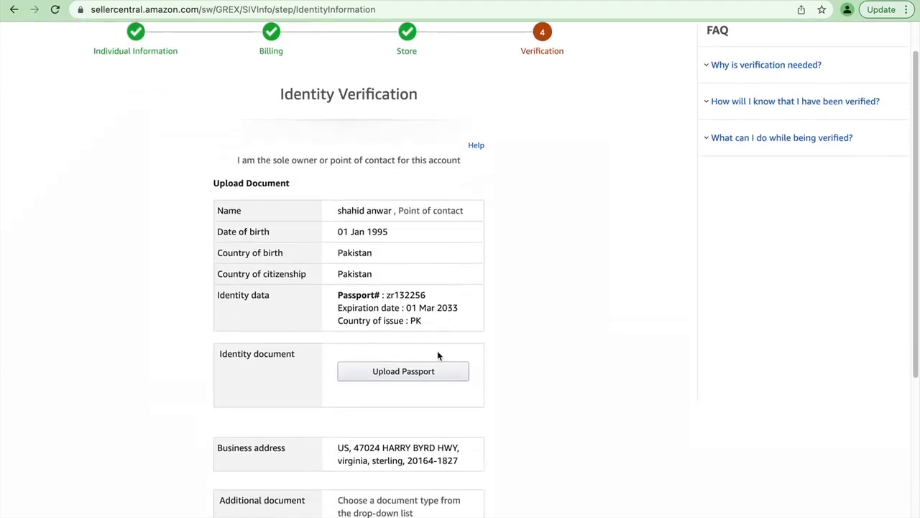
pyautogui.scroll(-1, 310, 374)
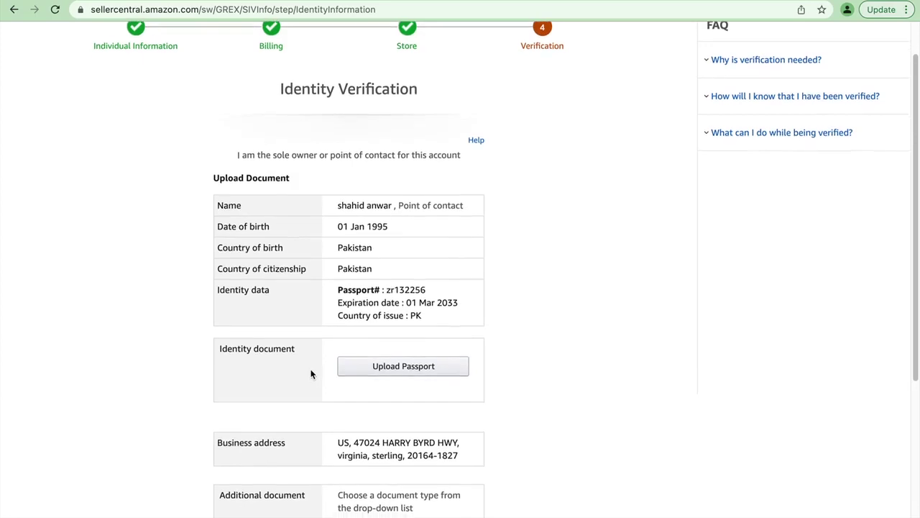
pyautogui.scroll(-4, 313, 371)
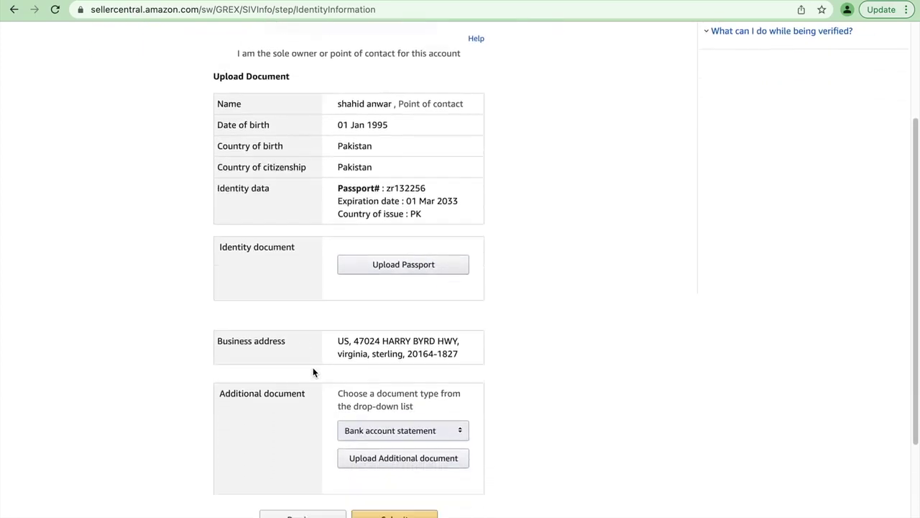
pyautogui.scroll(3, 314, 372)
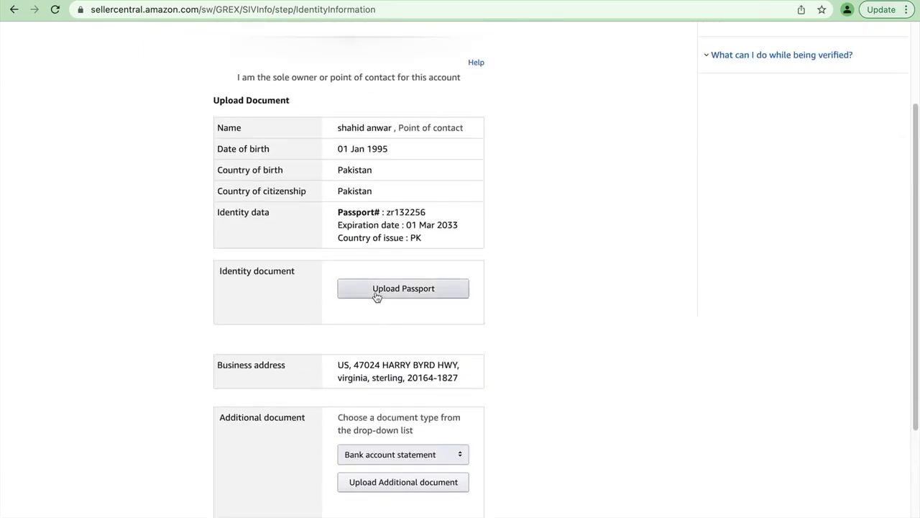
# Step: Open the passport Uploading Instructions, read through the size limit and formats, and accept them
pyautogui.click(375, 291)
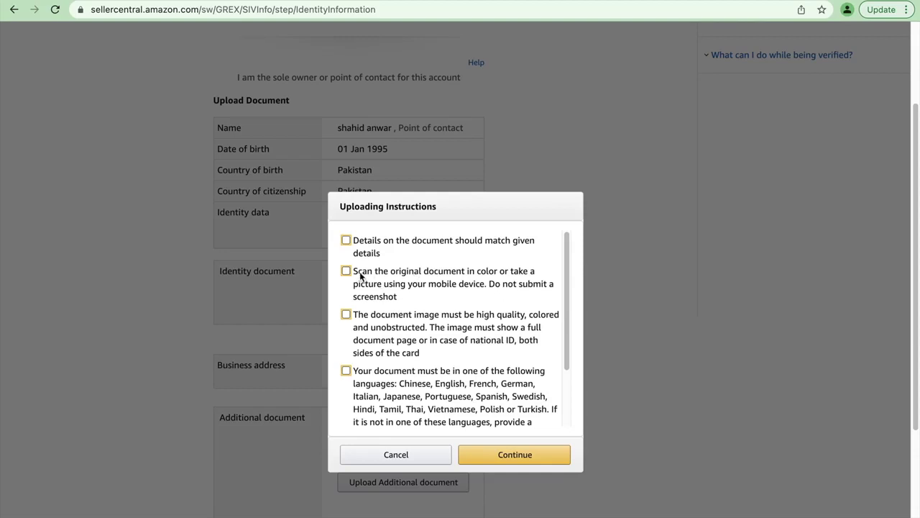
pyautogui.moveTo(570, 295); pyautogui.dragTo(569, 302)
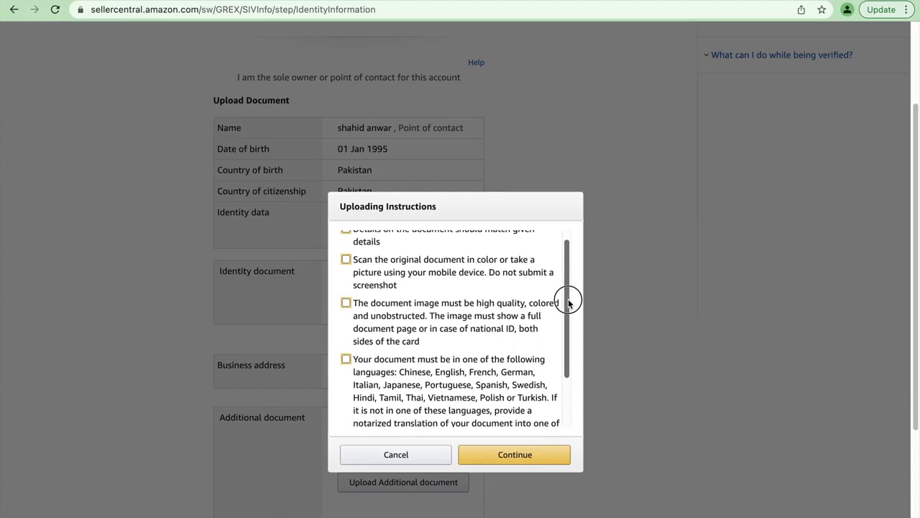
pyautogui.moveTo(569, 305); pyautogui.dragTo(566, 317)
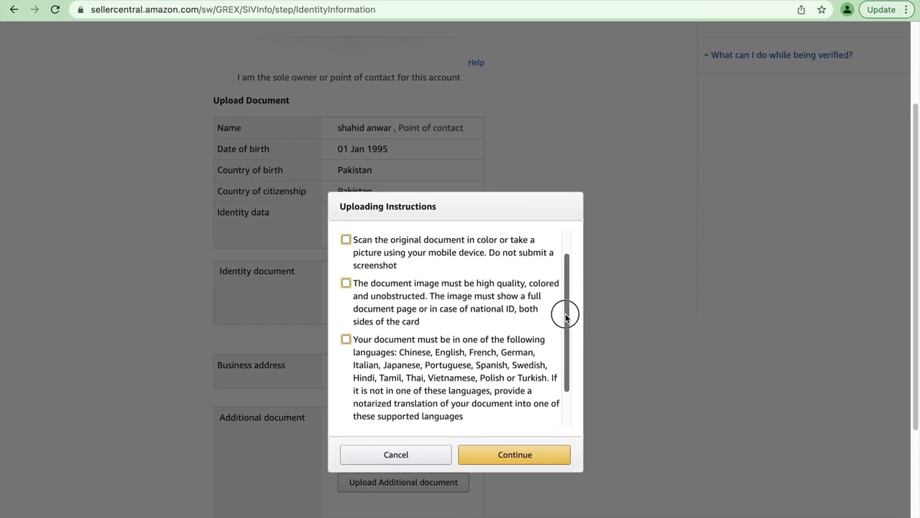
pyautogui.scroll(2, 565, 314)
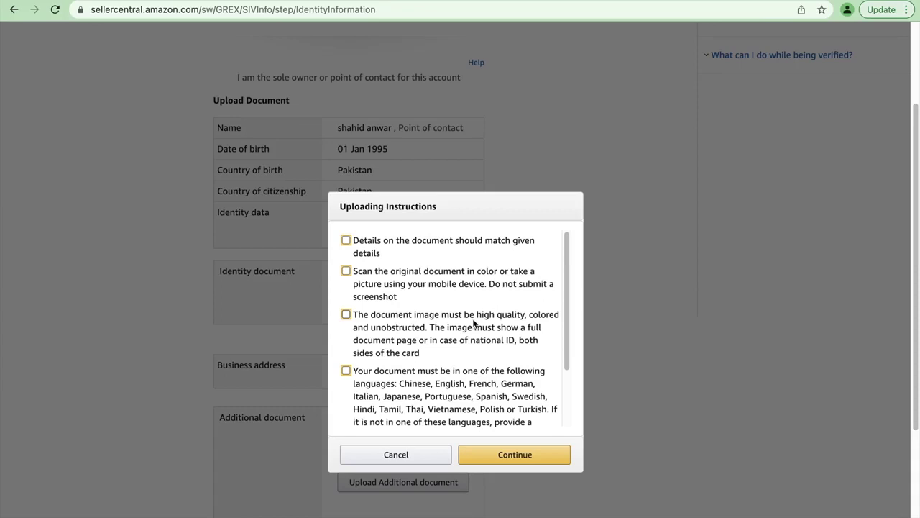
pyautogui.scroll(-1, 468, 354)
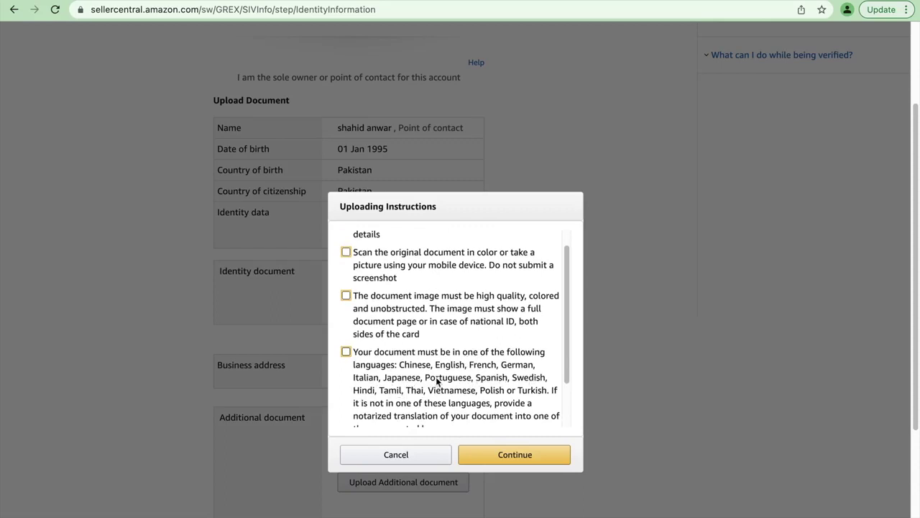
pyautogui.scroll(-2, 461, 378)
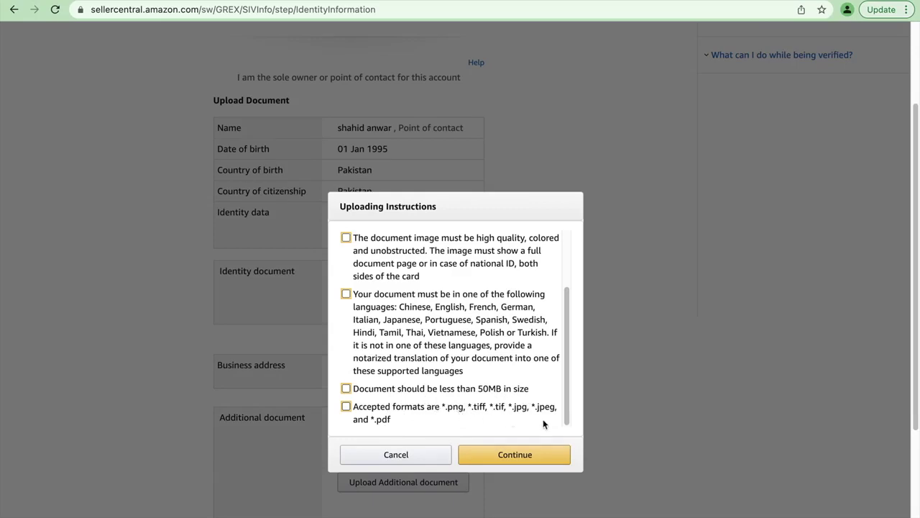
pyautogui.click(538, 455)
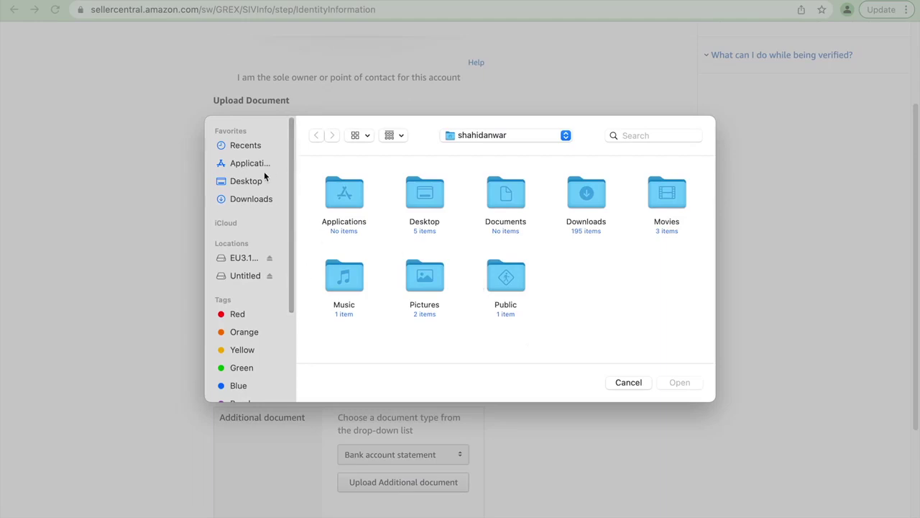
# Step: Attach the passport PDF from the Downloads folder and scroll down to Submit
pyautogui.click(260, 183)
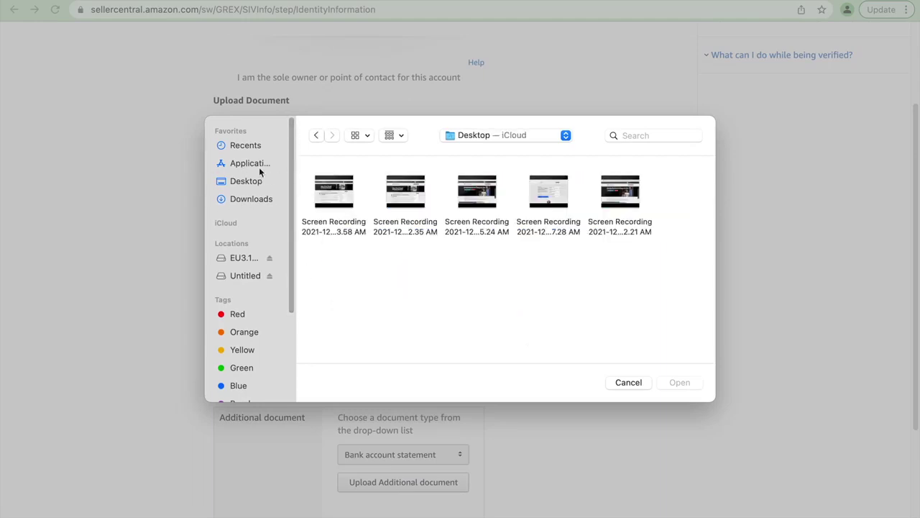
pyautogui.click(256, 198)
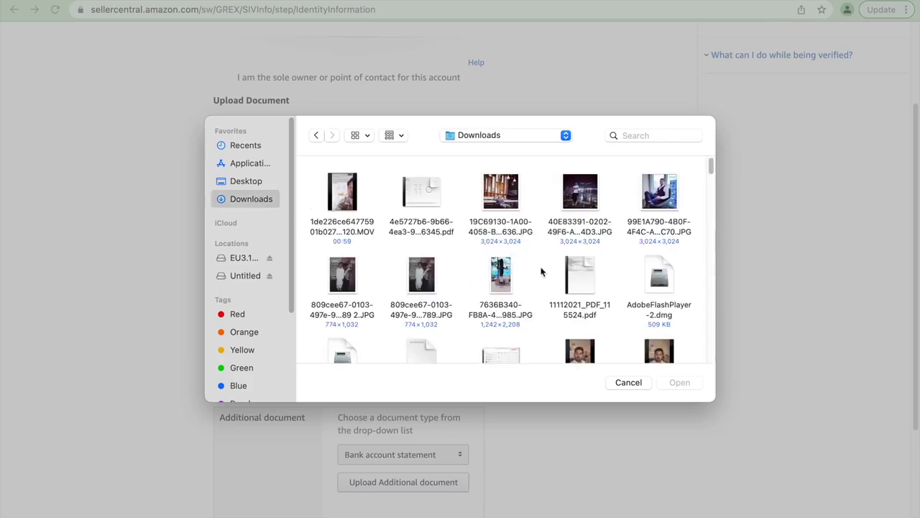
pyautogui.click(421, 198)
pyautogui.click(680, 382)
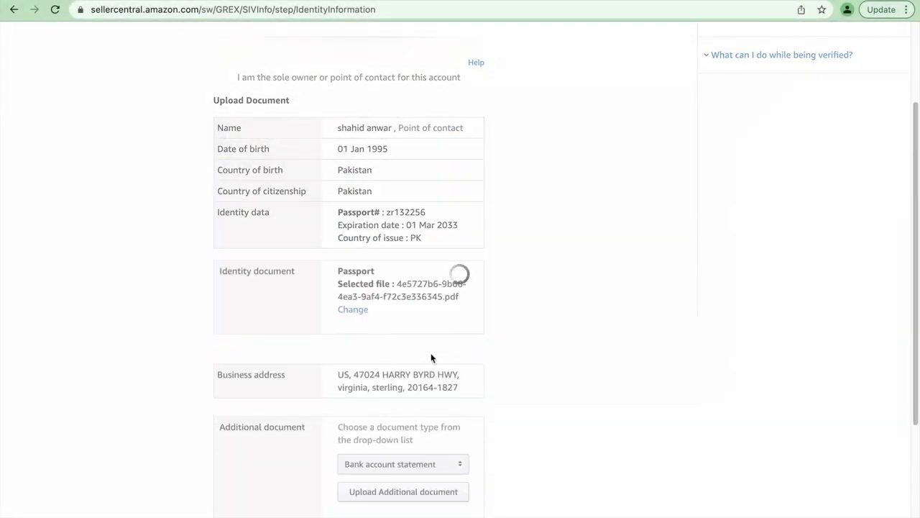
pyautogui.scroll(-1, 465, 364)
pyautogui.scroll(-1, 462, 362)
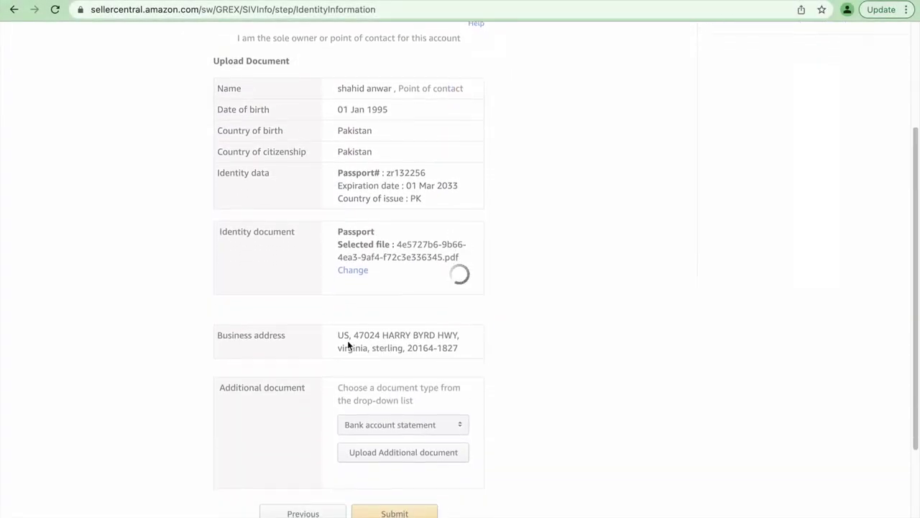
pyautogui.scroll(-3, 350, 345)
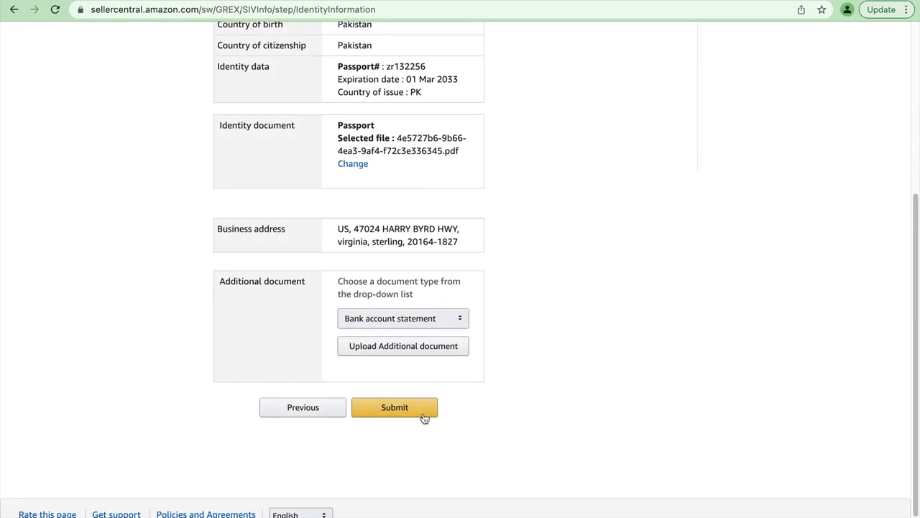
# Step: Choose the statement document type and upload the statement PDF from Downloads
pyautogui.click(403, 318)
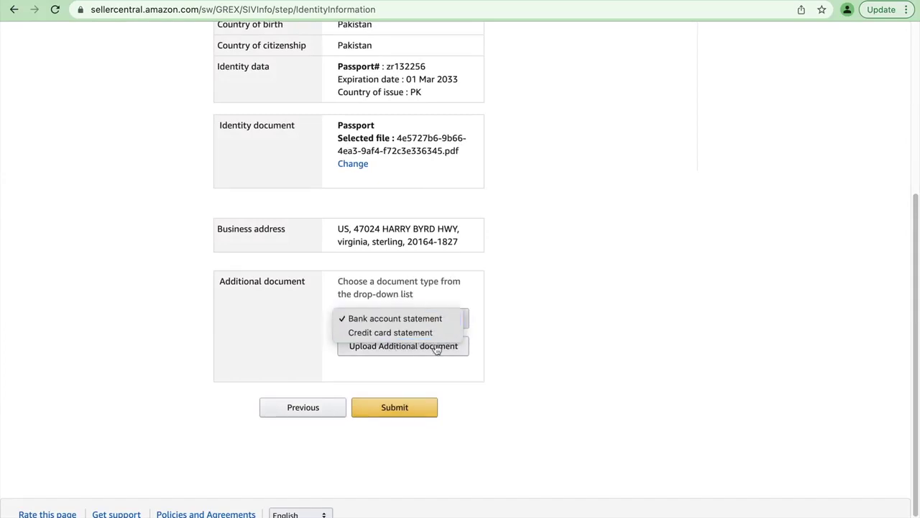
pyautogui.click(382, 322)
pyautogui.click(429, 348)
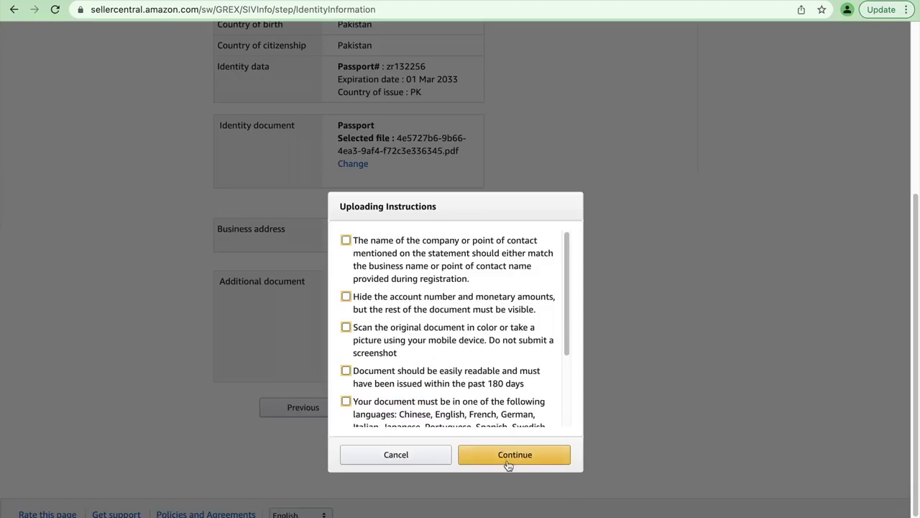
pyautogui.click(508, 455)
pyautogui.scroll(-3, 579, 291)
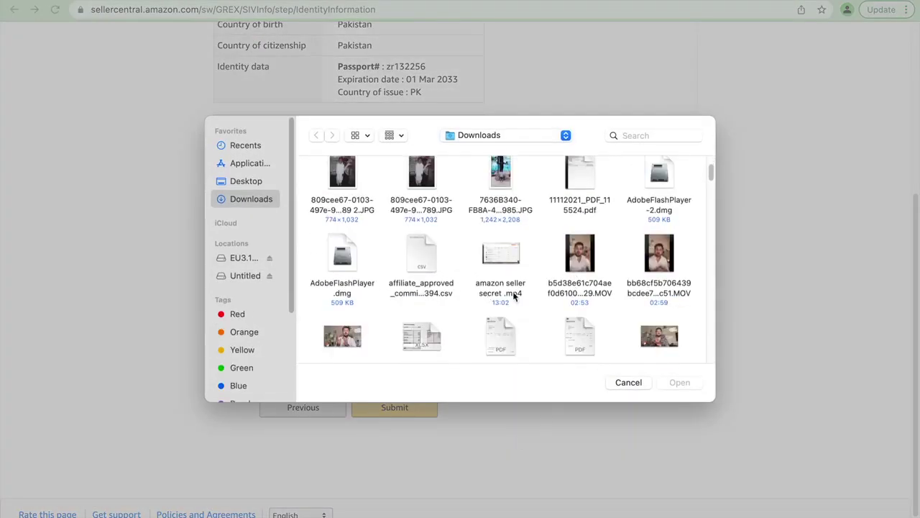
pyautogui.click(494, 349)
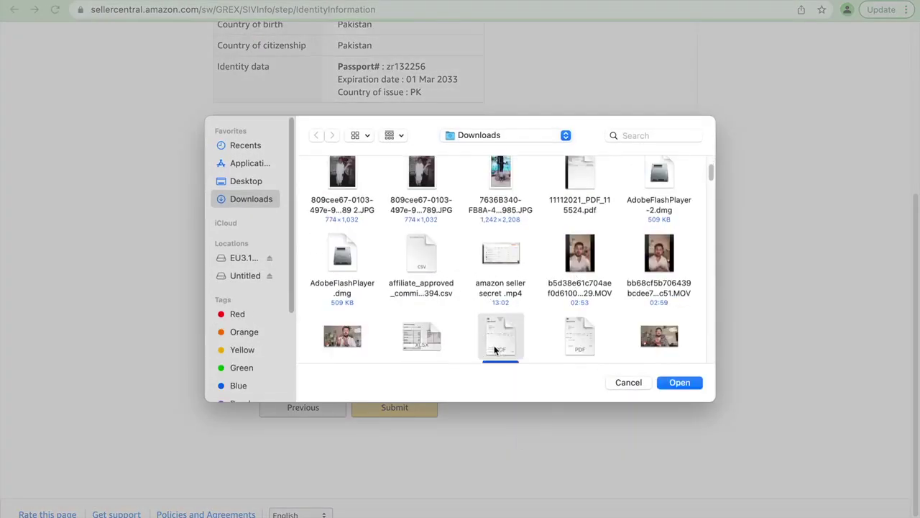
pyautogui.click(696, 388)
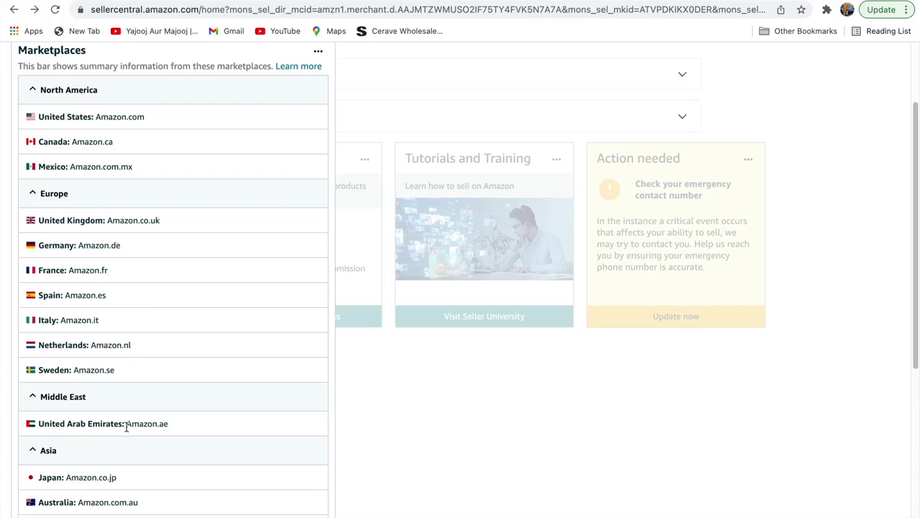
# Step: Scroll down the Marketplaces panel and follow its link to the global selling dashboard
pyautogui.scroll(-1, 126, 425)
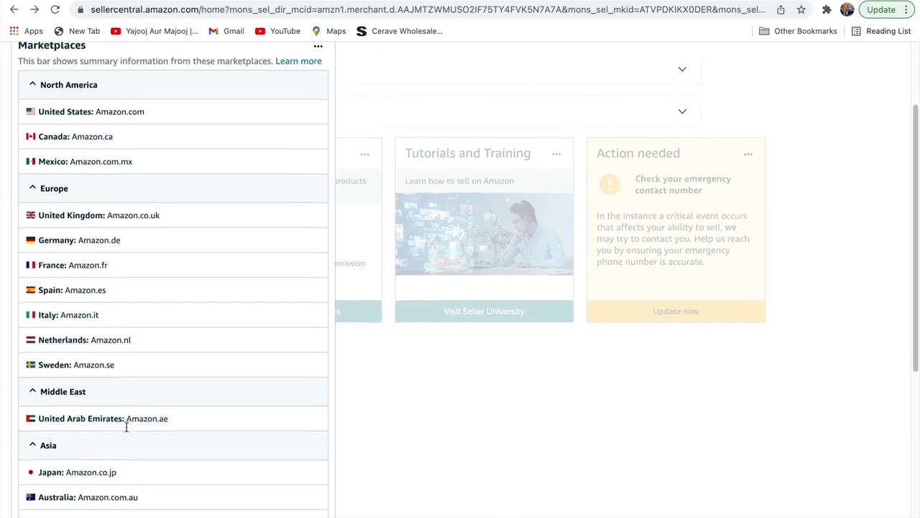
pyautogui.scroll(-1, 134, 432)
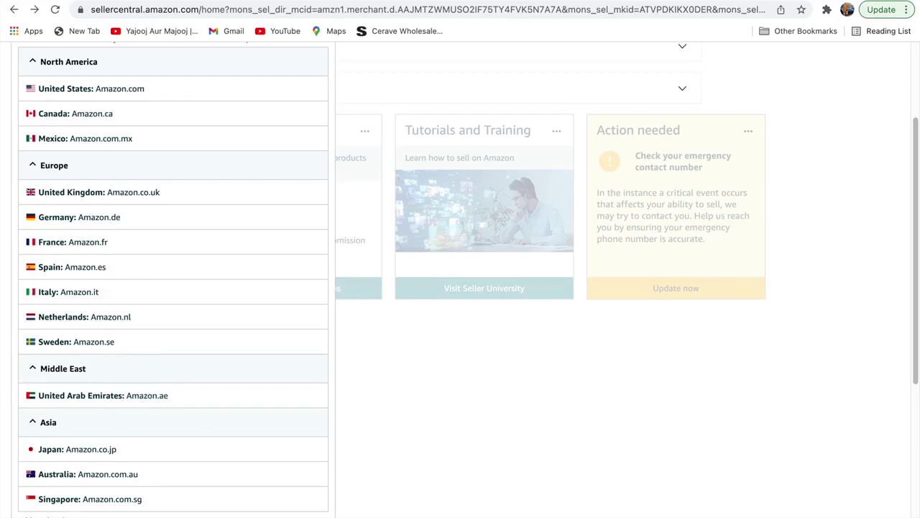
pyautogui.click(46, 513)
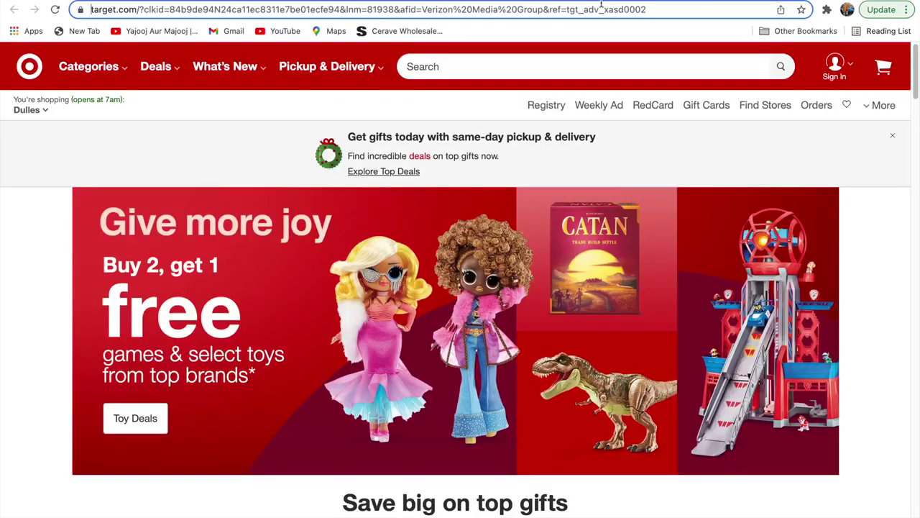
# Step: Search 'seller central duabi' from the address bar and open the sellercentral.amazon.ae 'Become an Amazon seller' result
pyautogui.click(601, 7)
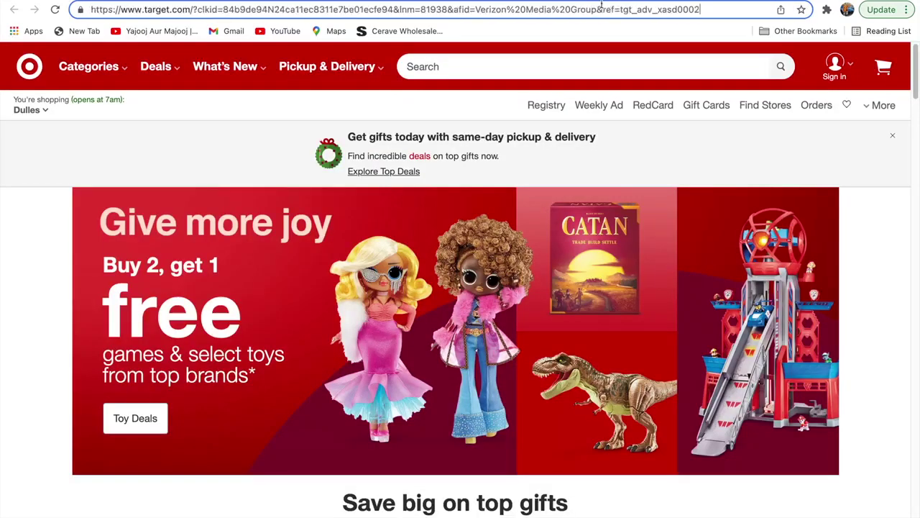
pyautogui.doubleClick(697, 10)
pyautogui.press('super+a')
pyautogui.write('sel')
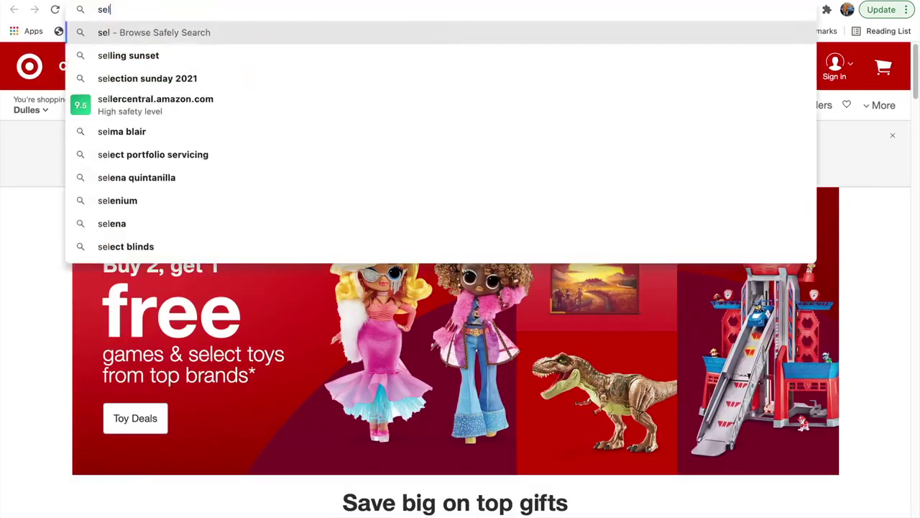
pyautogui.write('ler central duab')
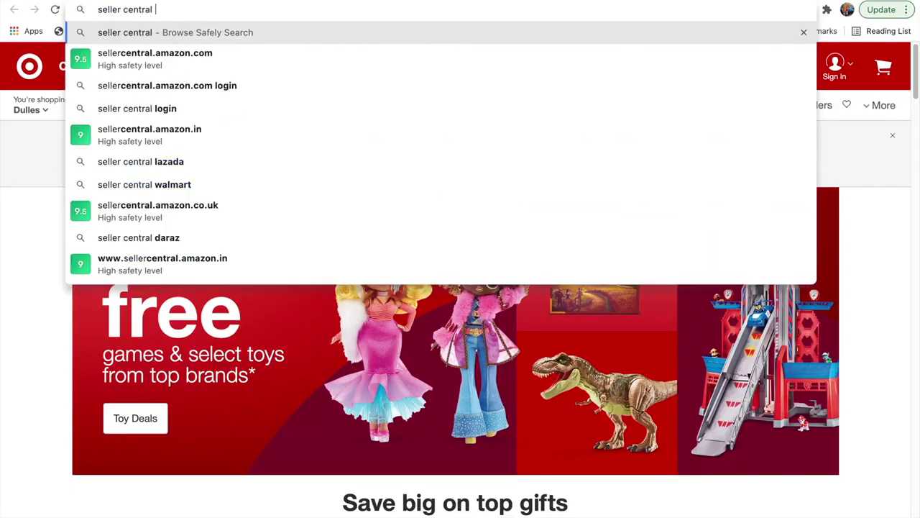
pyautogui.write('i')
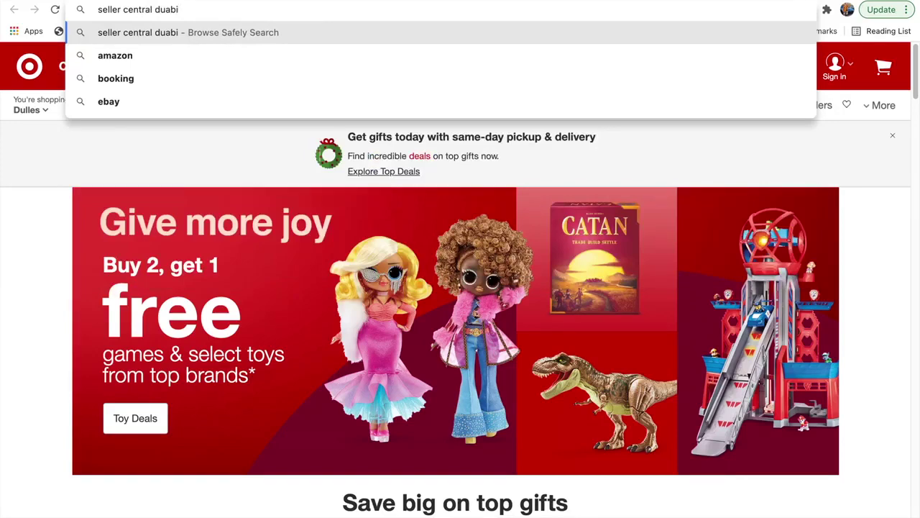
pyautogui.press('Return')
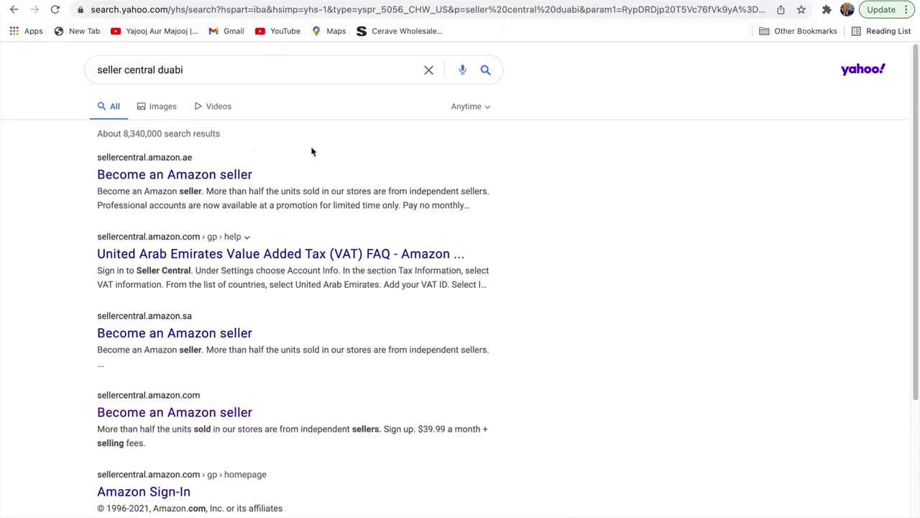
pyautogui.click(179, 177)
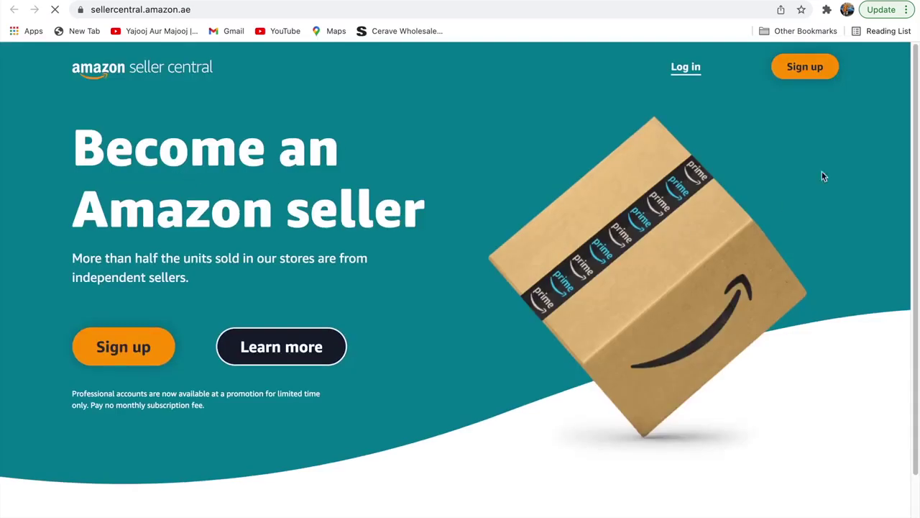
# Step: Start Sign up on the UAE Seller Central landing page and scroll the marketplace list
pyautogui.click(782, 68)
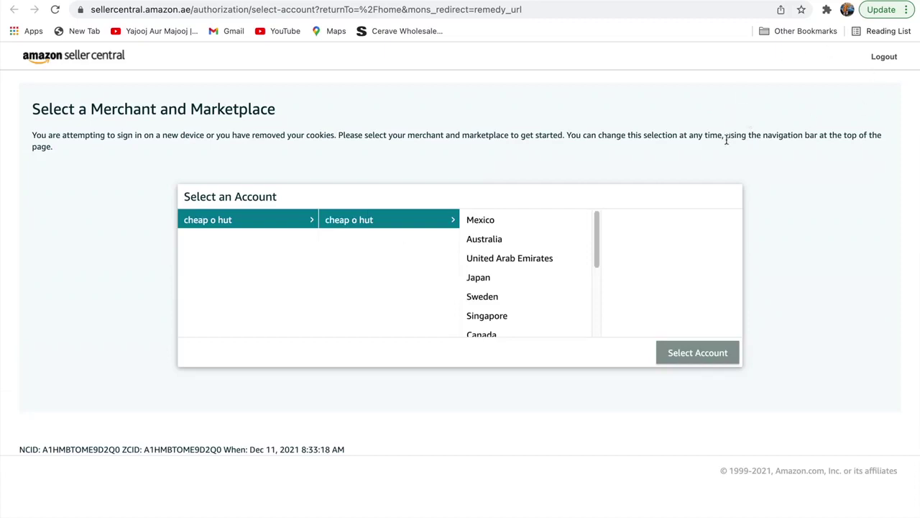
pyautogui.moveTo(598, 230)
pyautogui.mouseDown()
pyautogui.moveTo(592, 308)
pyautogui.moveTo(585, 228)
pyautogui.mouseUp()
# Step: Back on the earlier Seller Central tab, scroll the marketplace switcher's country list to United Arab Emirates
pyautogui.moveTo(404, 7)
pyautogui.click(302, 20)
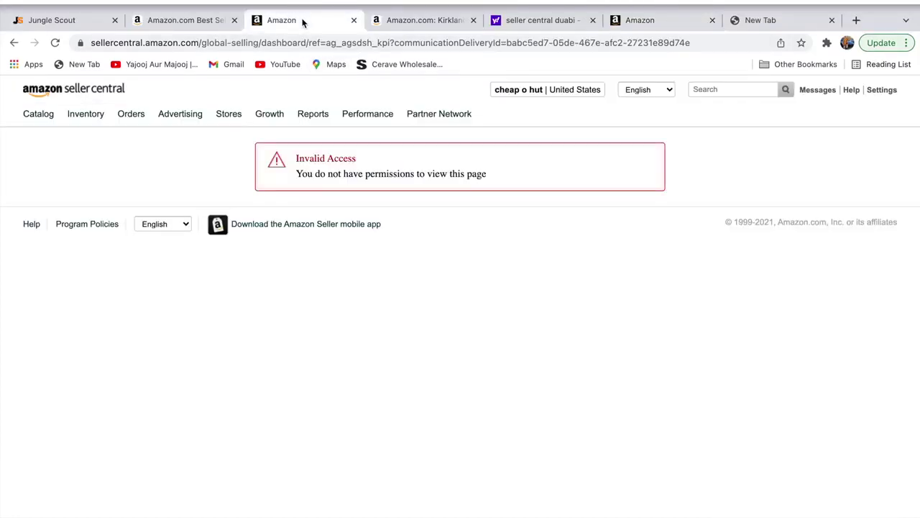
pyautogui.moveTo(383, 95)
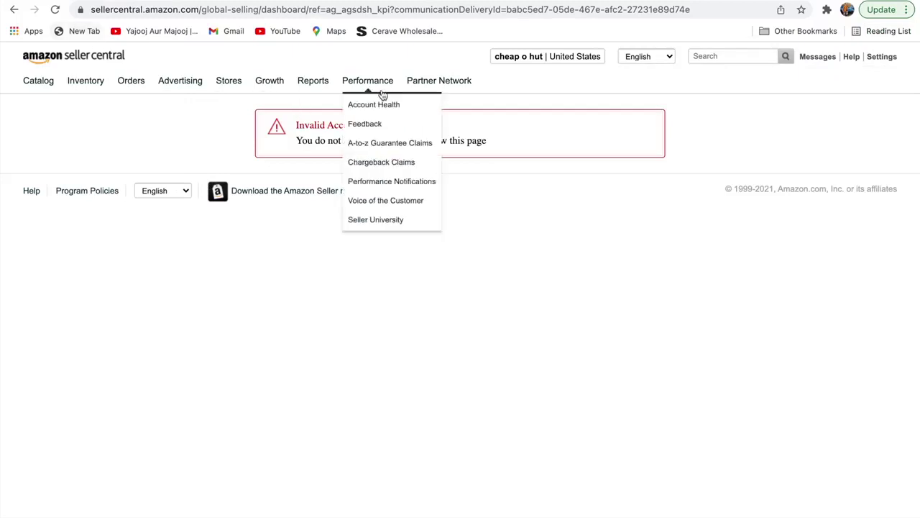
pyautogui.moveTo(593, 58)
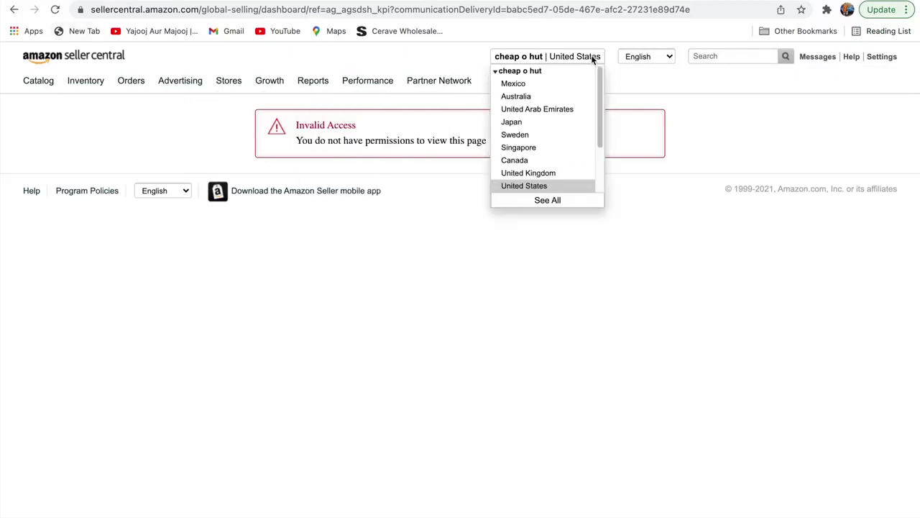
pyautogui.moveTo(599, 70); pyautogui.dragTo(595, 146)
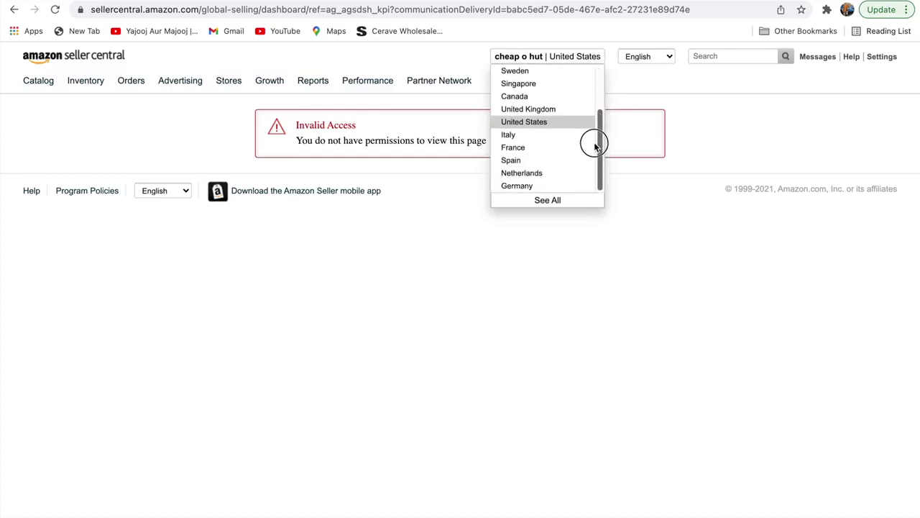